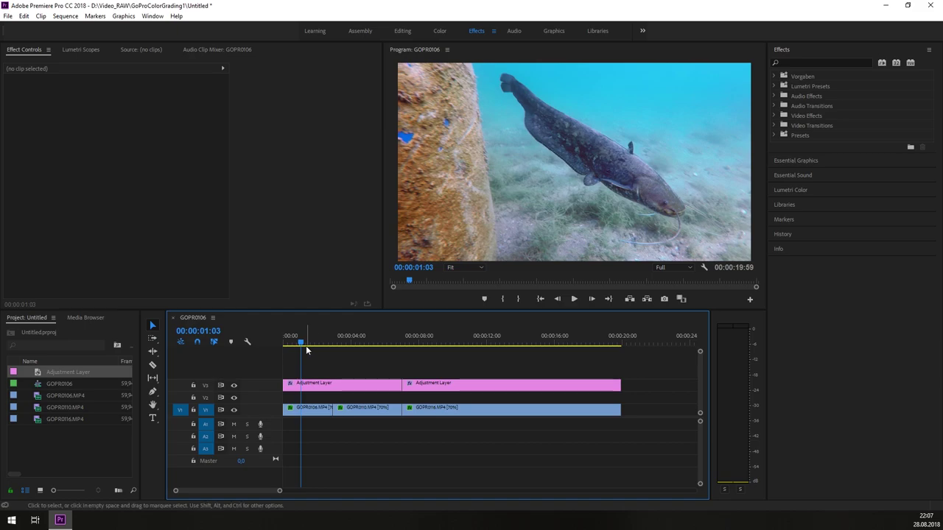
# Step: Play the sequence while toggling V3's adjustment-layer grade off and on, ending with it hidden
pyautogui.press('space')
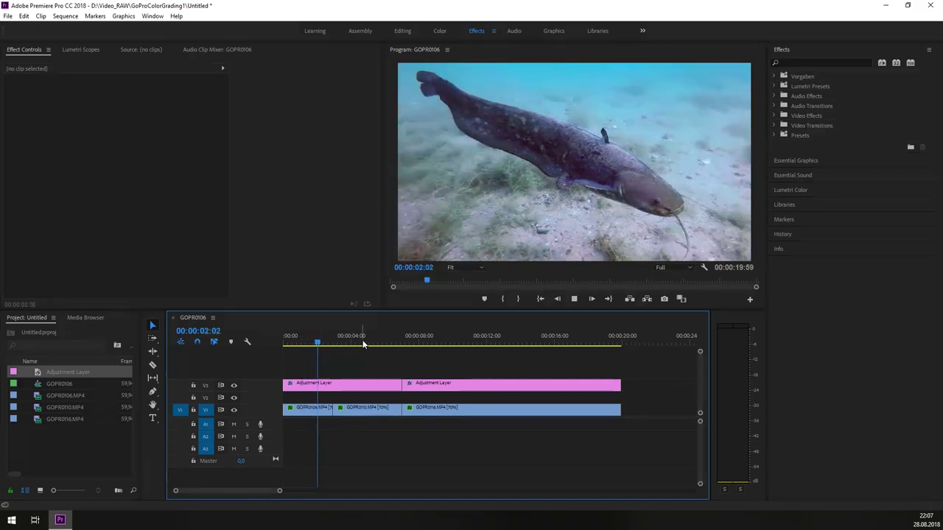
pyautogui.click(233, 386)
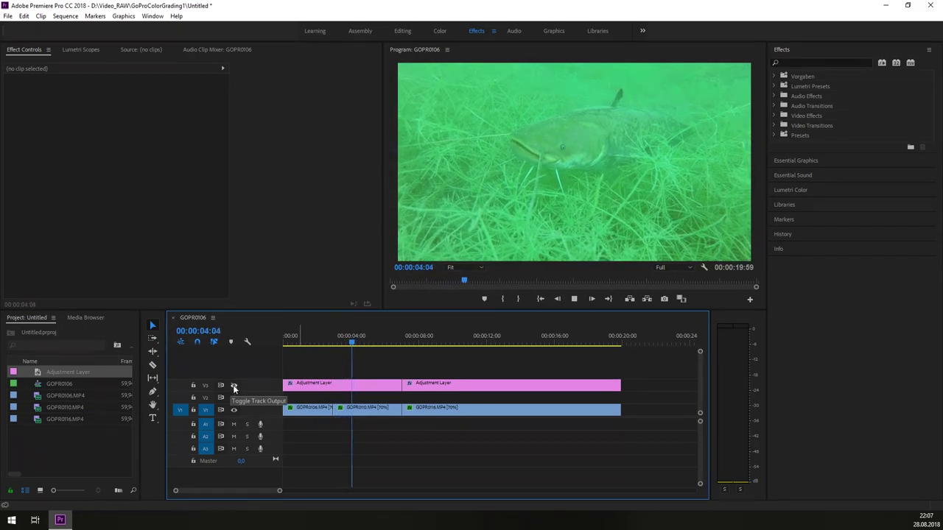
pyautogui.click(233, 386)
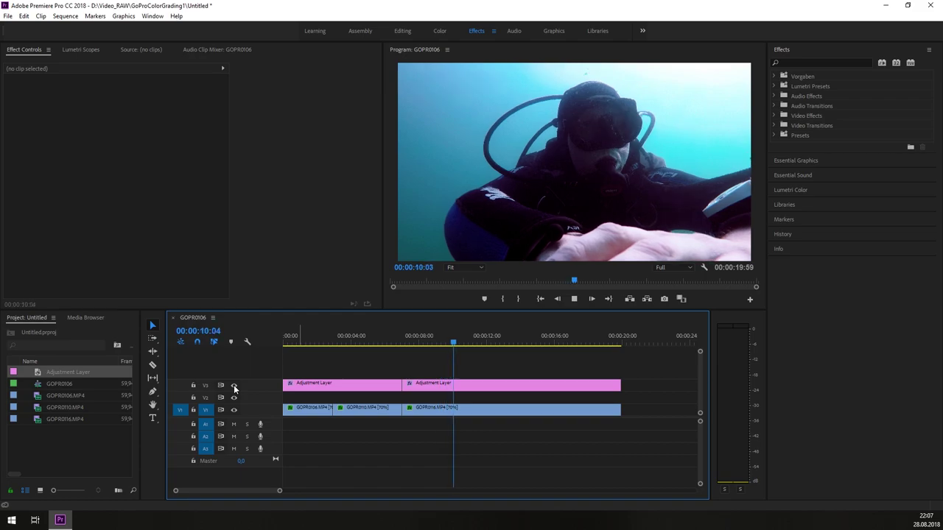
pyautogui.click(233, 386)
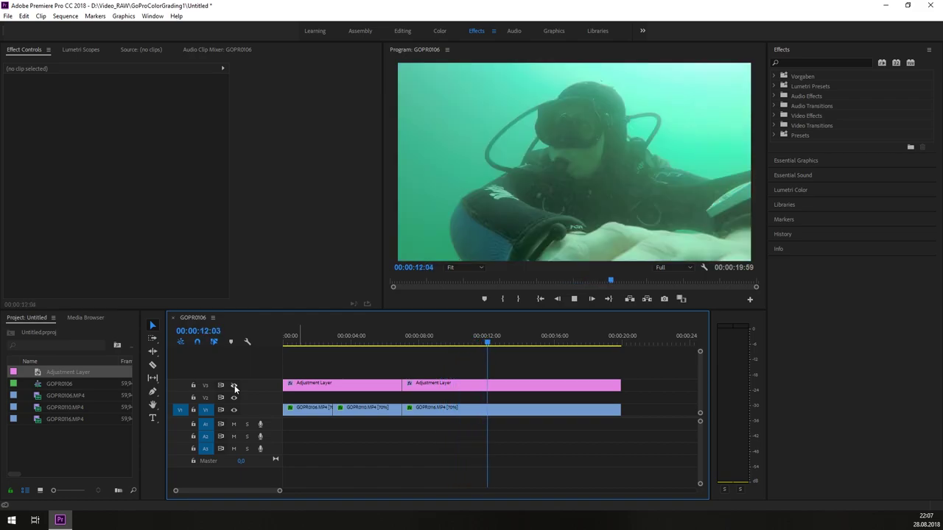
pyautogui.press('space')
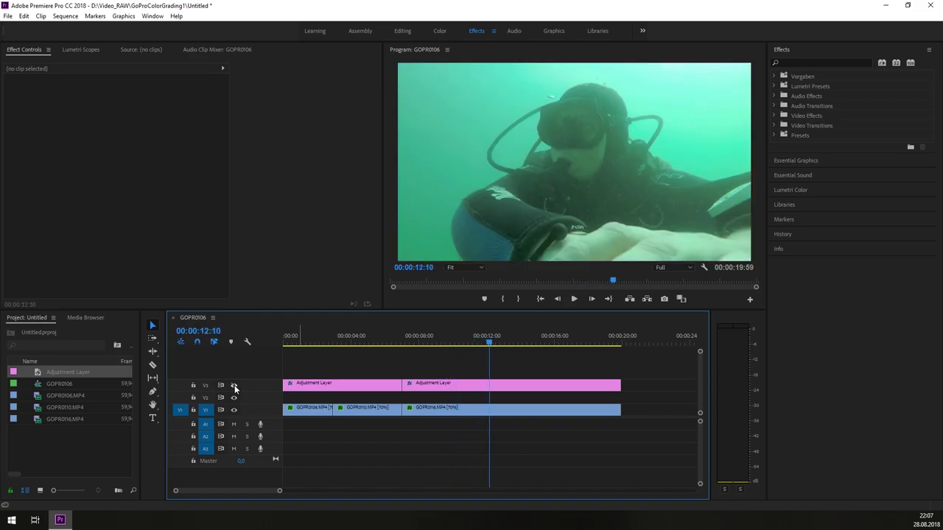
# Step: Delete both Adjustment Layer clips from track V3
pyautogui.click(338, 390)
pyautogui.press('Delete')
pyautogui.click(416, 390)
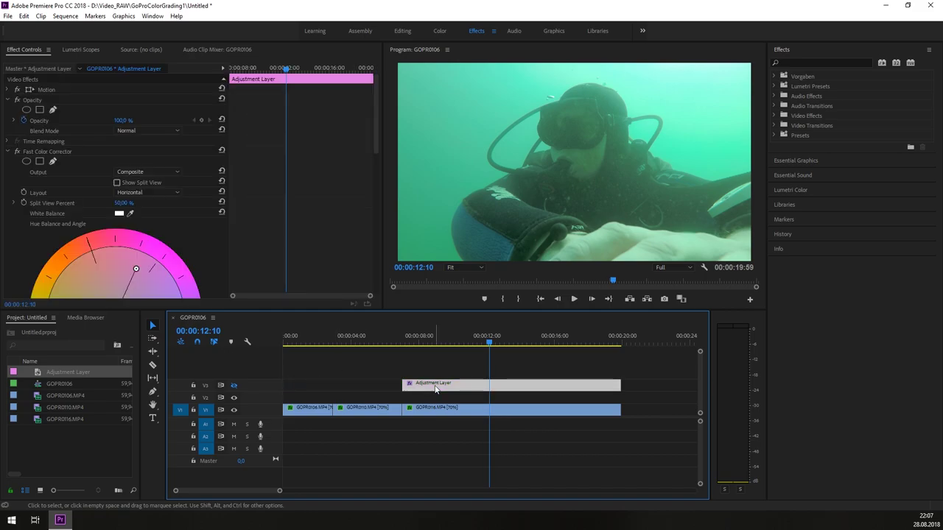
pyautogui.press('Delete')
# Step: Delete the Adjustment Layer item from the Project panel and return the playhead to the sequence start
pyautogui.click(86, 372)
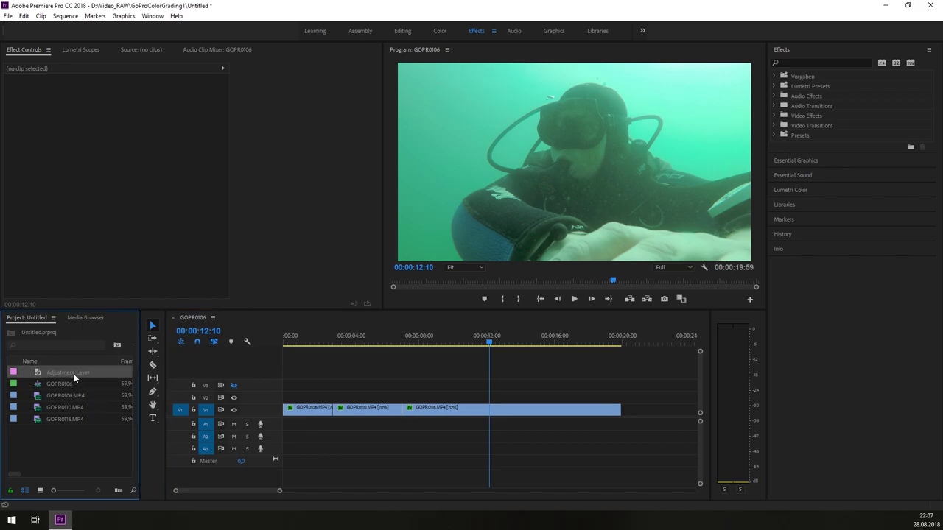
pyautogui.click(53, 398)
pyautogui.click(48, 373)
pyautogui.press('Delete')
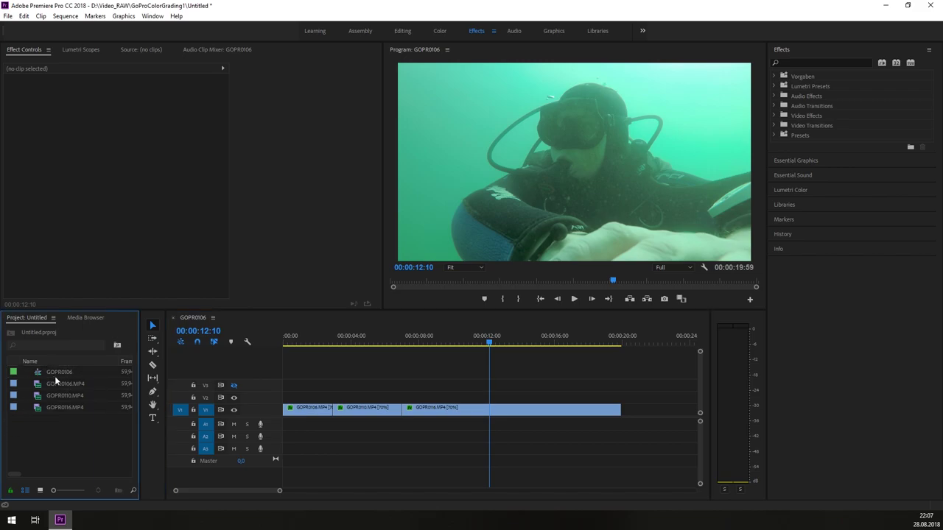
pyautogui.moveTo(493, 349); pyautogui.dragTo(267, 339)
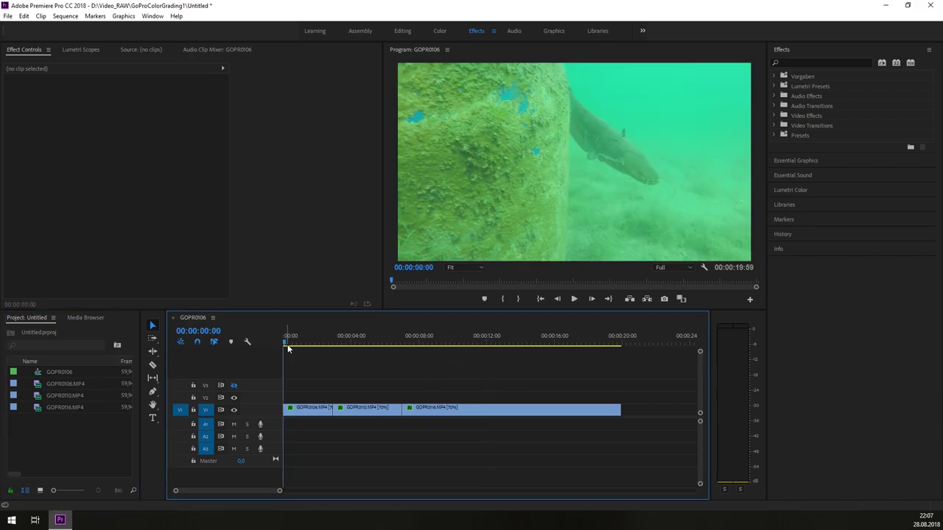
pyautogui.click(315, 411)
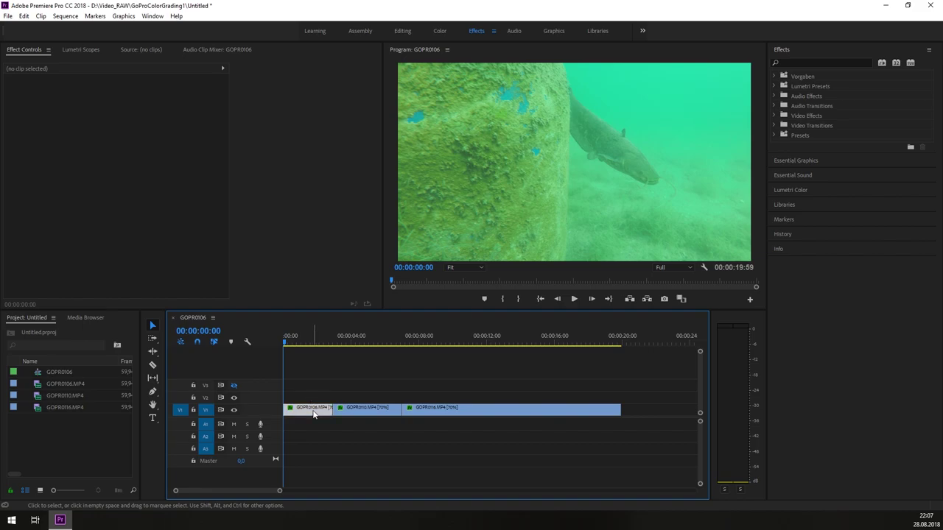
pyautogui.click(365, 417)
pyautogui.click(438, 417)
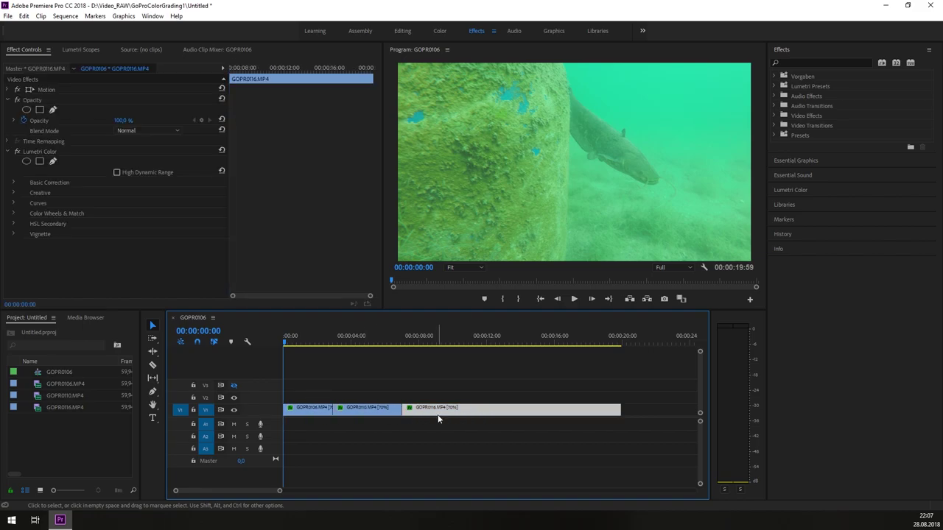
pyautogui.click(365, 412)
pyautogui.click(312, 414)
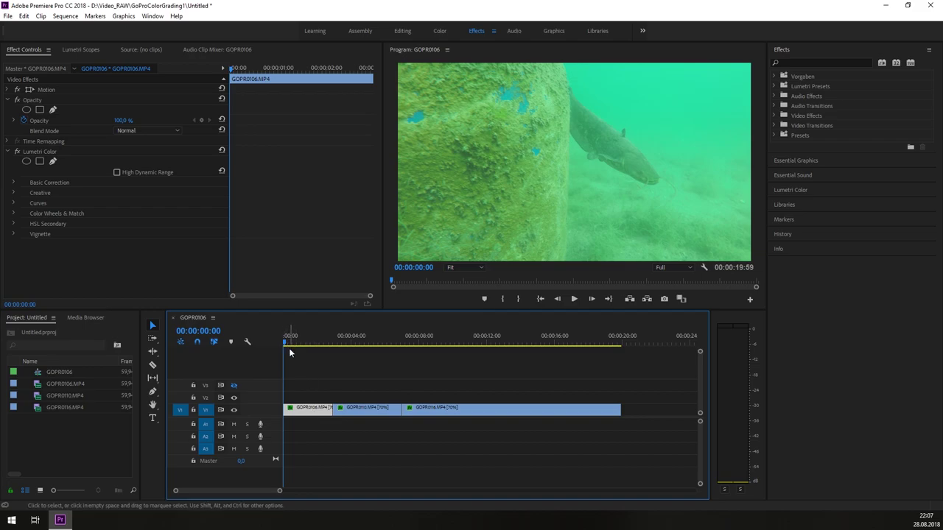
pyautogui.press('space')
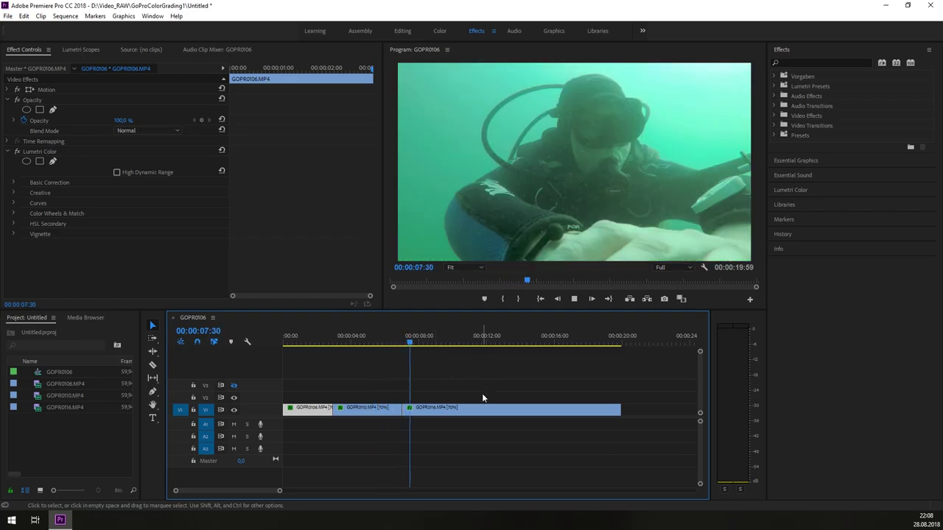
pyautogui.press('space')
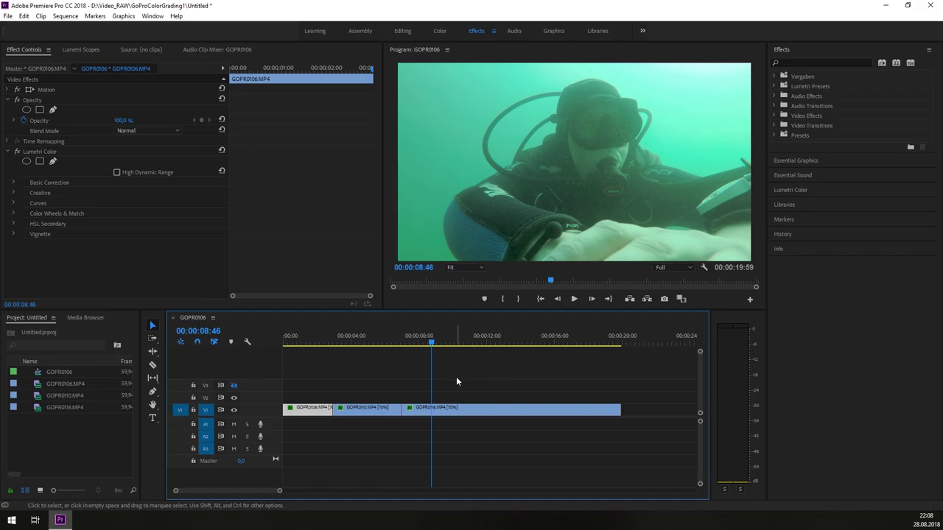
pyautogui.click(299, 344)
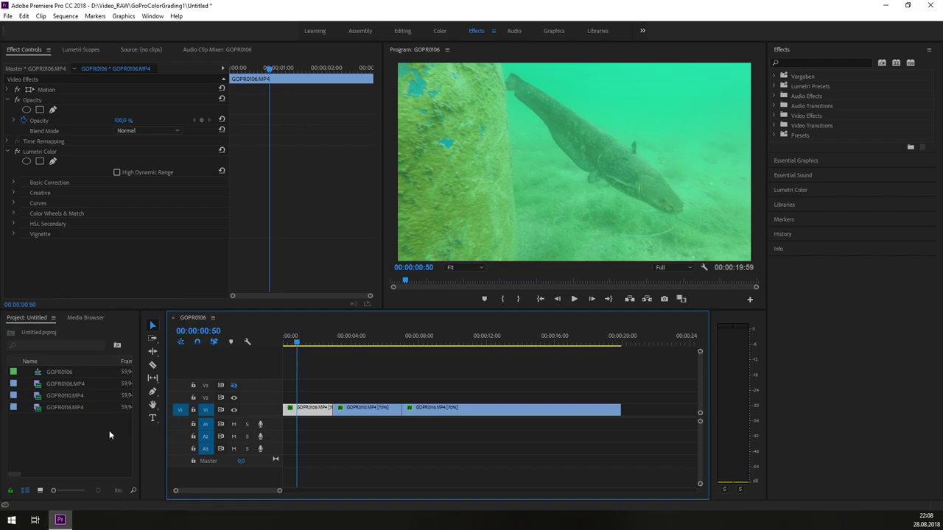
# Step: Add a new 2704×1520, 59.94 fps Adjustment Layer item from the Project panel's New Item menu
pyautogui.rightClick(94, 432)
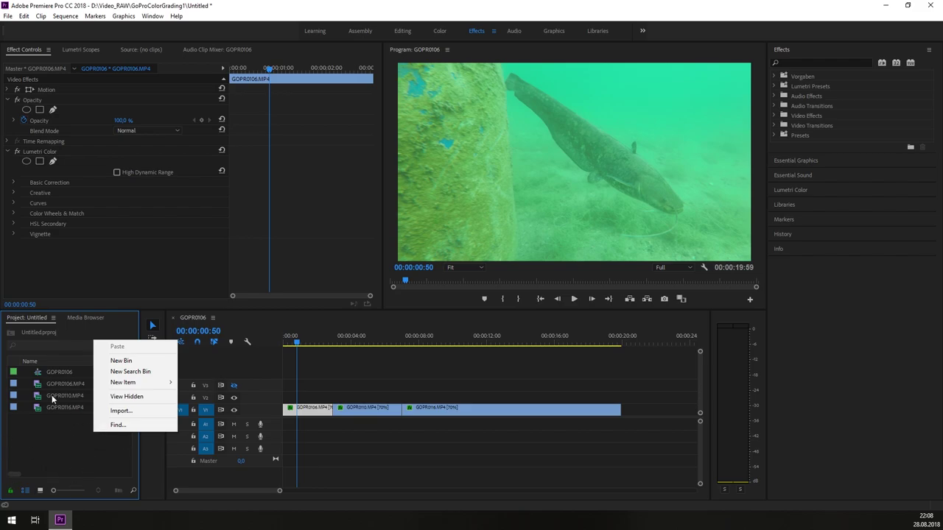
pyautogui.click(59, 425)
pyautogui.rightClick(77, 432)
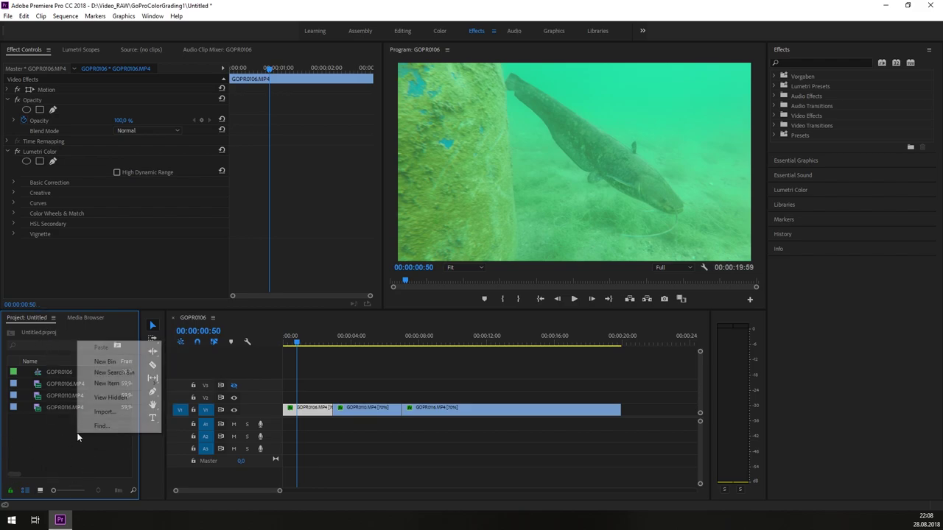
pyautogui.moveTo(131, 385)
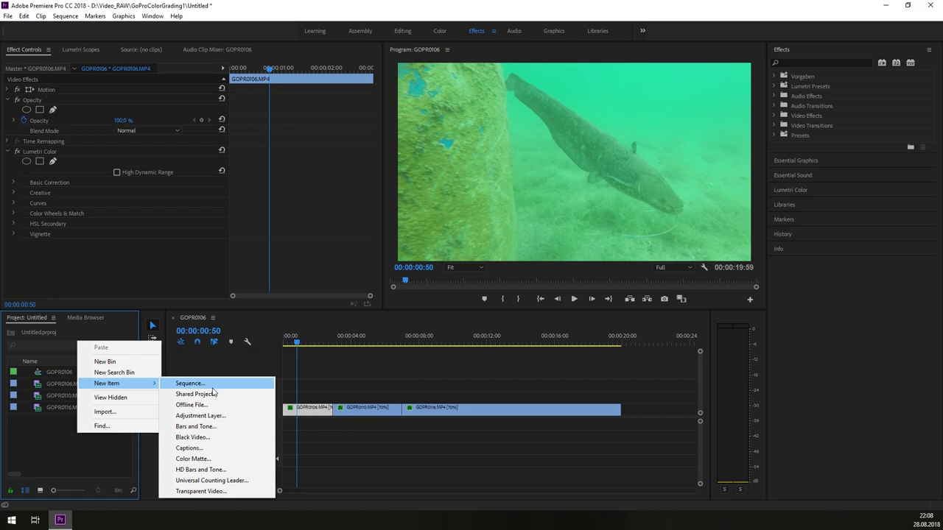
pyautogui.click(219, 417)
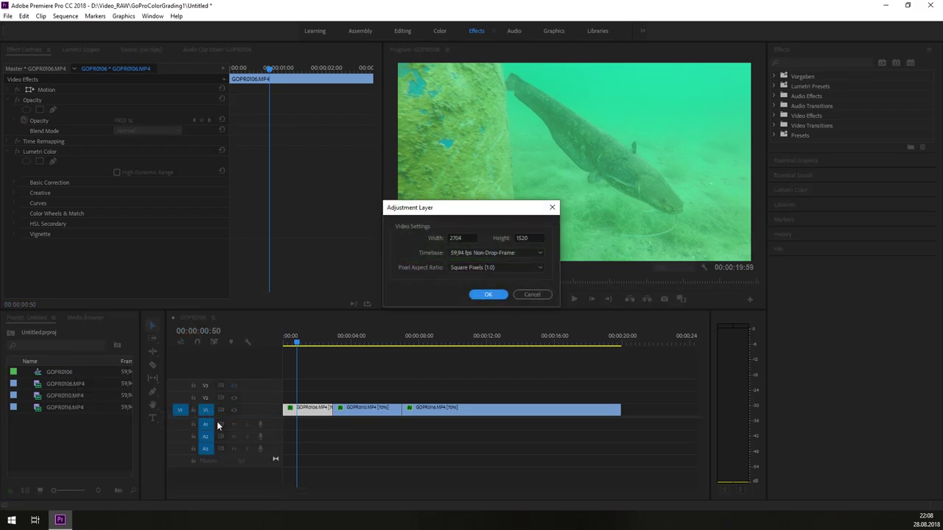
pyautogui.click(486, 295)
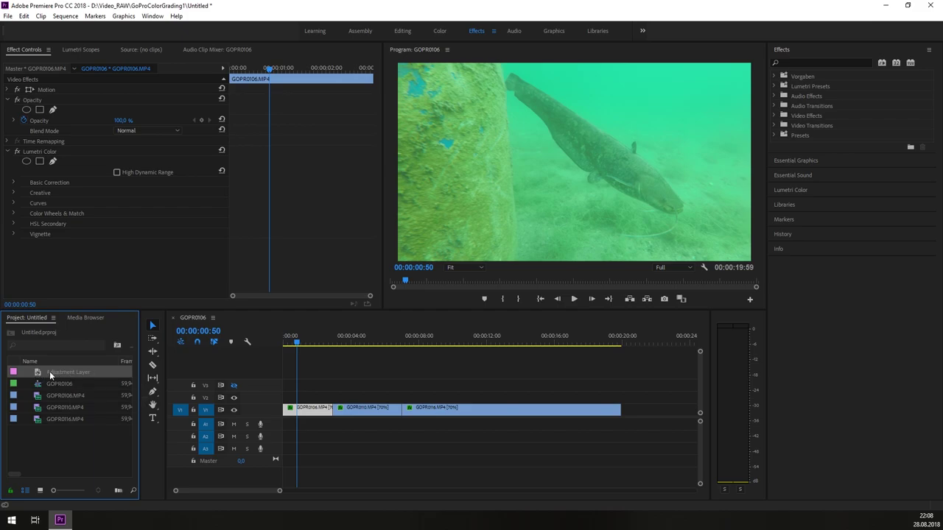
# Step: Drop the Adjustment Layer on V2 at 00:00:00:00 and extend it to 00:00:19:58 over all three clips
pyautogui.moveTo(44, 370); pyautogui.dragTo(286, 404)
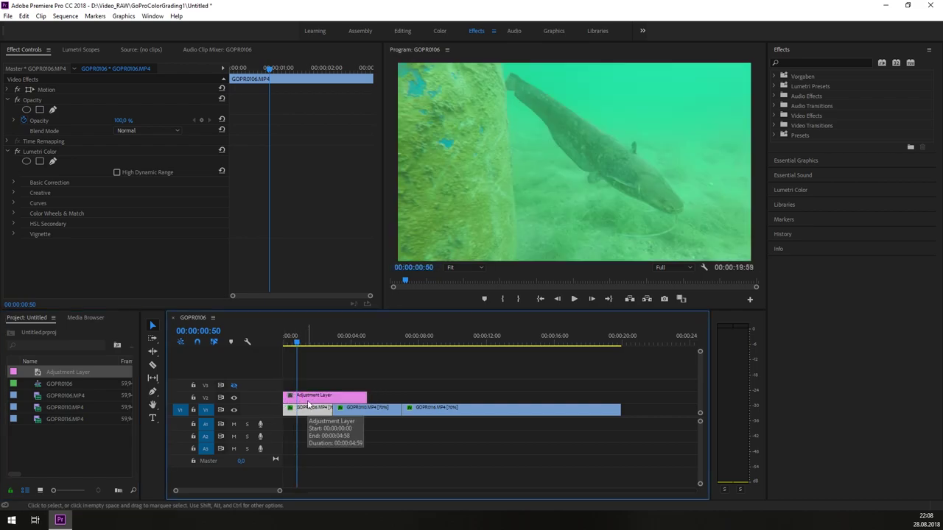
pyautogui.click(310, 398)
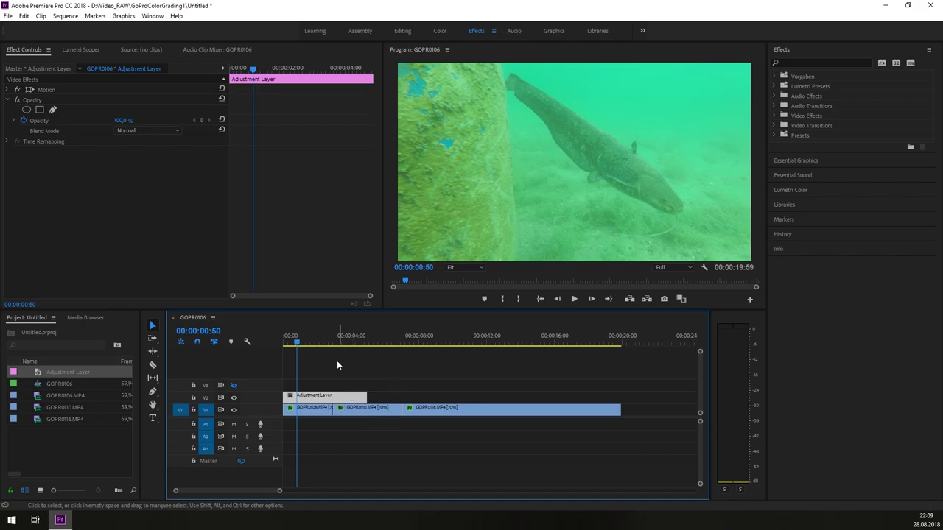
pyautogui.click(323, 413)
pyautogui.click(343, 413)
pyautogui.click(426, 414)
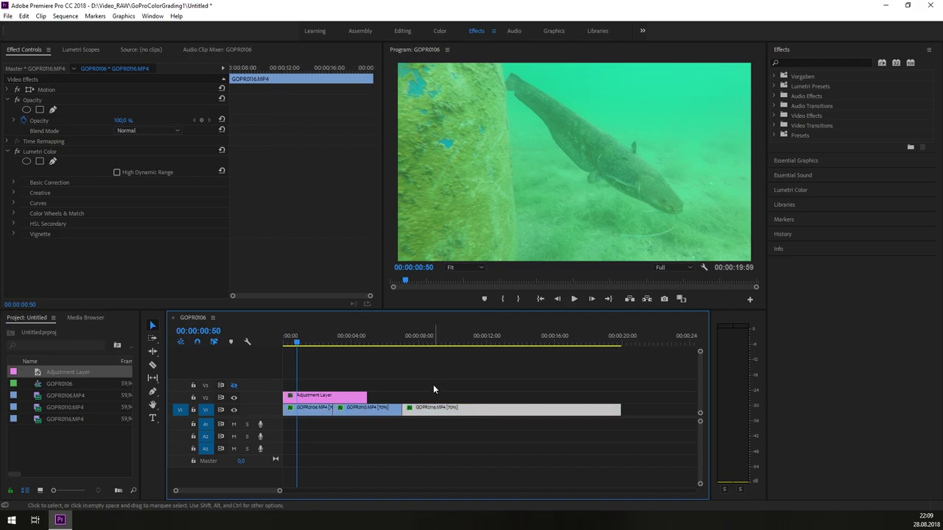
pyautogui.click(331, 398)
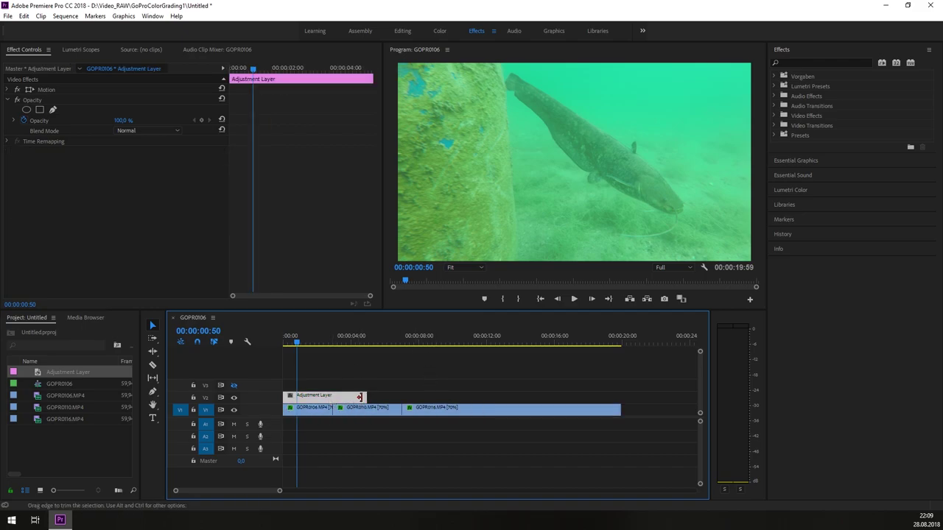
pyautogui.moveTo(367, 397); pyautogui.dragTo(621, 397)
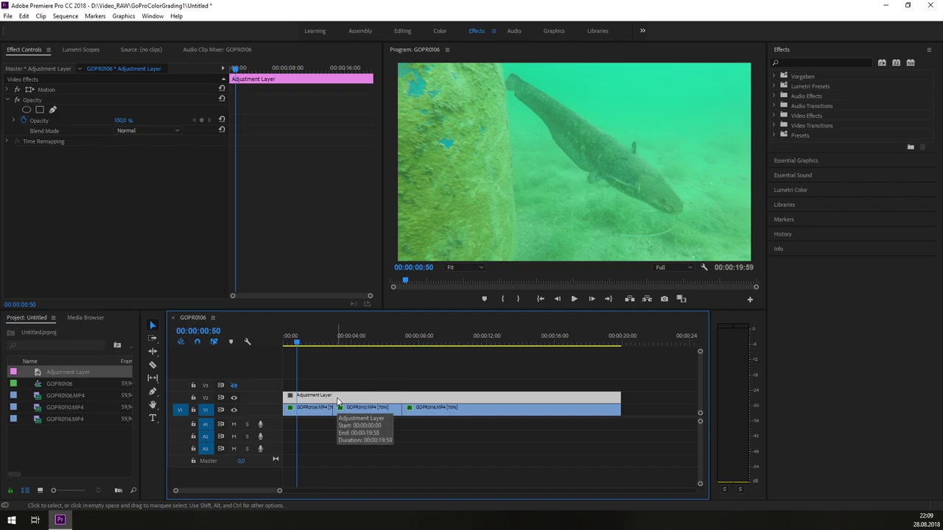
# Step: Search Effects for 'fast' and apply Fast Color Corrector to the Adjustment Layer clip
pyautogui.click(800, 63)
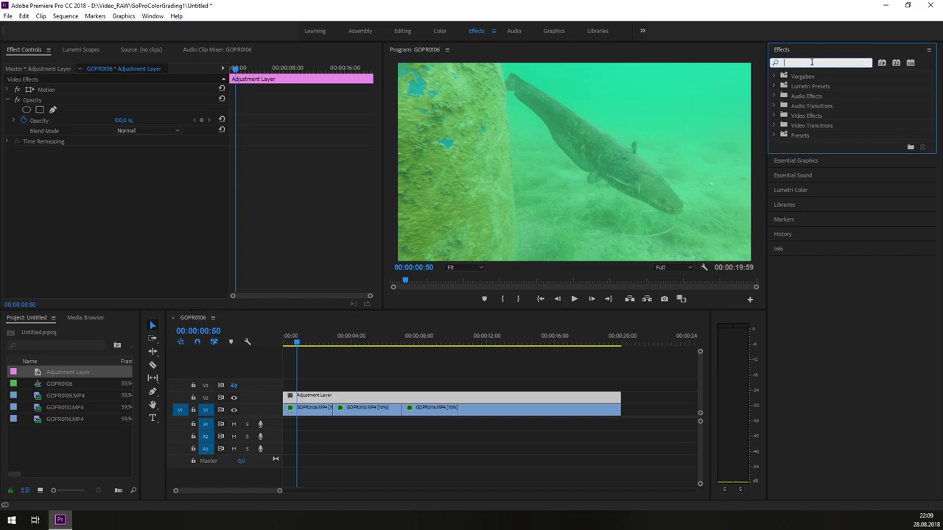
pyautogui.write('fast')
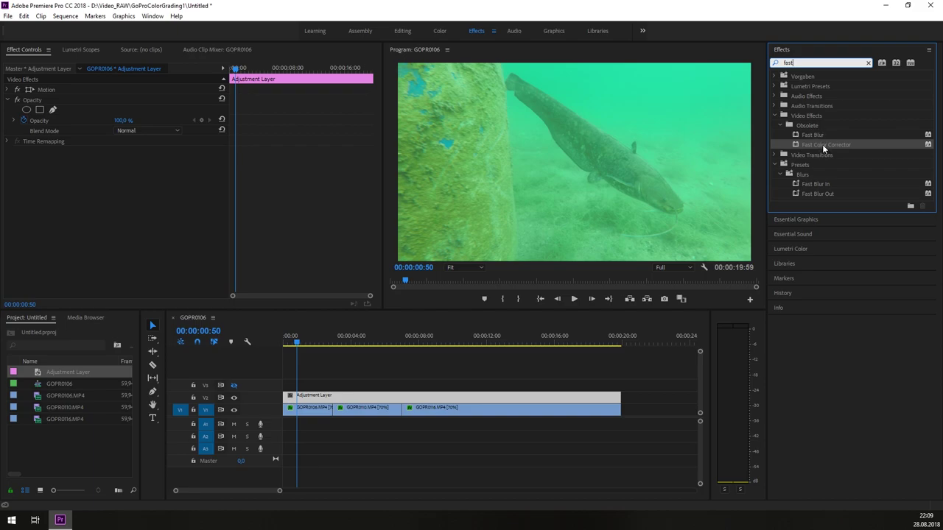
pyautogui.moveTo(824, 149); pyautogui.dragTo(306, 398)
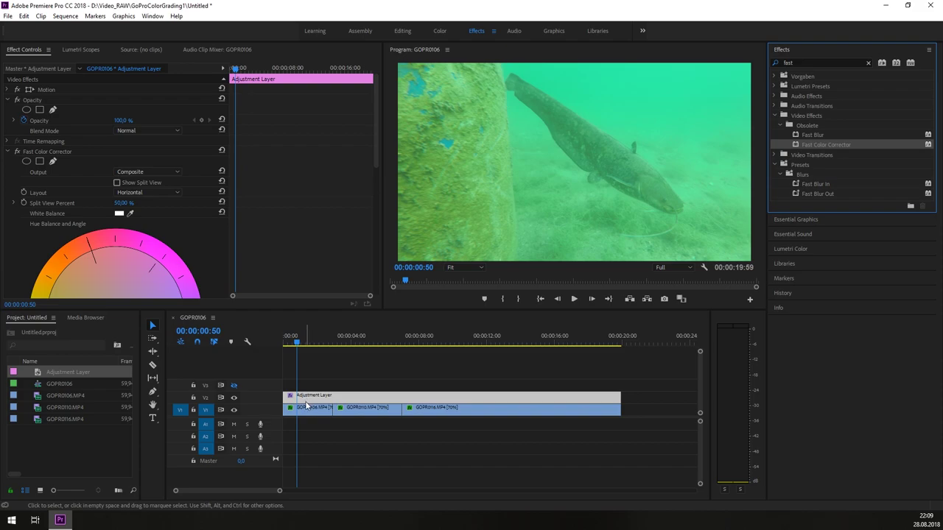
pyautogui.click(42, 154)
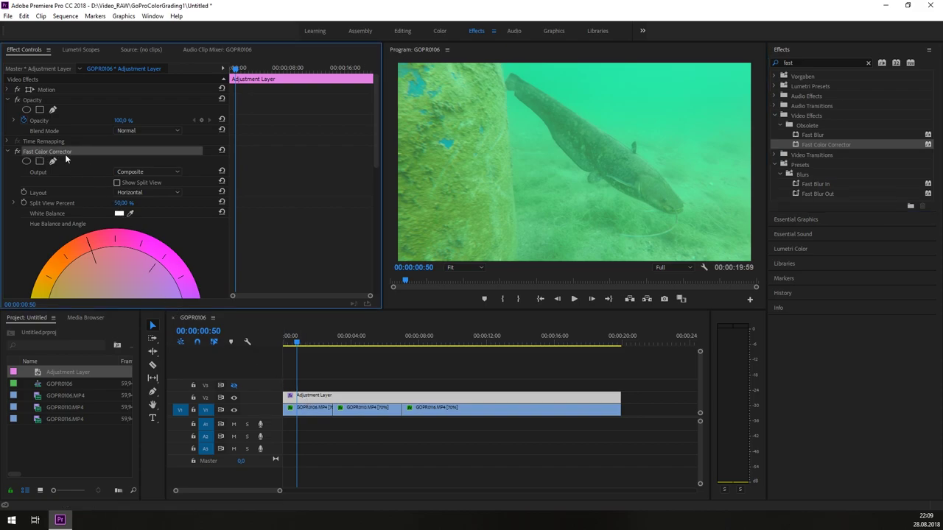
# Step: Set the split view to Vertical and swing the Hue Balance toward red/magenta to remove the green
pyautogui.click(147, 192)
pyautogui.click(133, 202)
pyautogui.moveTo(373, 147); pyautogui.dragTo(373, 196)
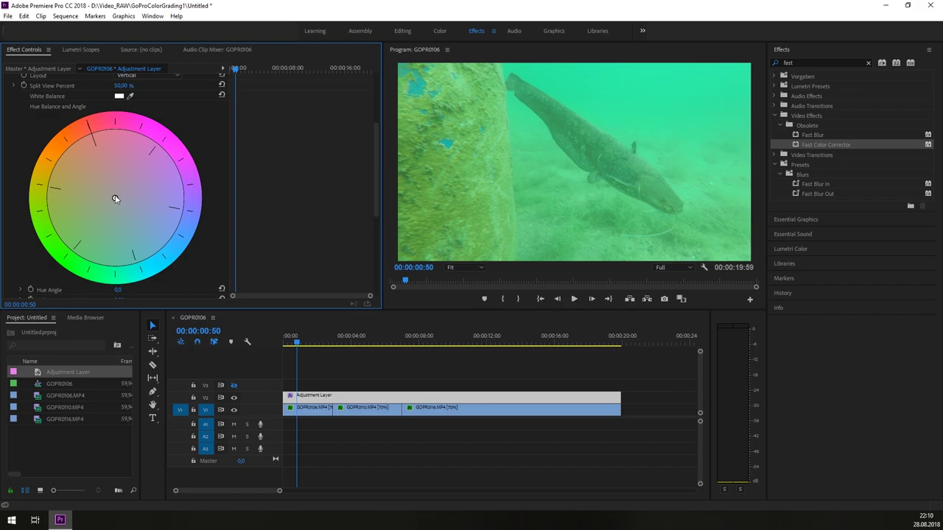
pyautogui.moveTo(115, 198); pyautogui.dragTo(136, 151)
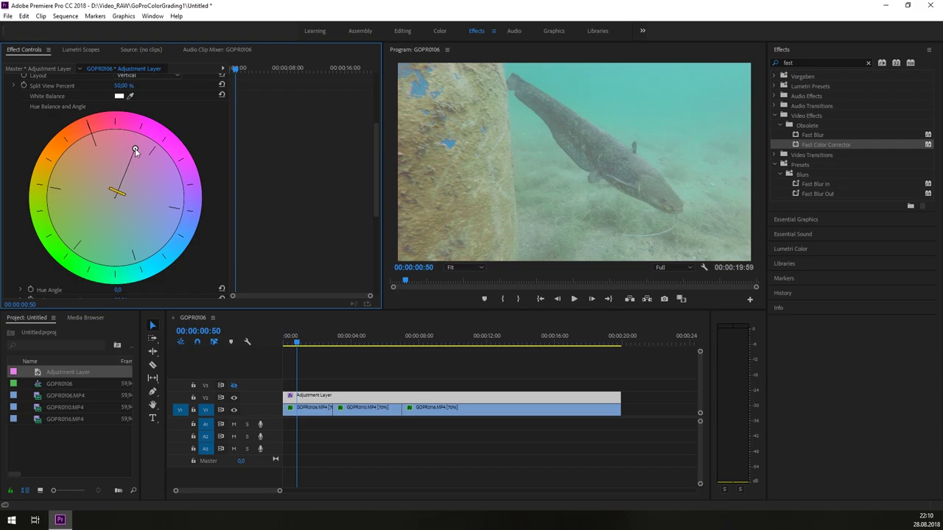
pyautogui.moveTo(136, 151); pyautogui.dragTo(134, 151)
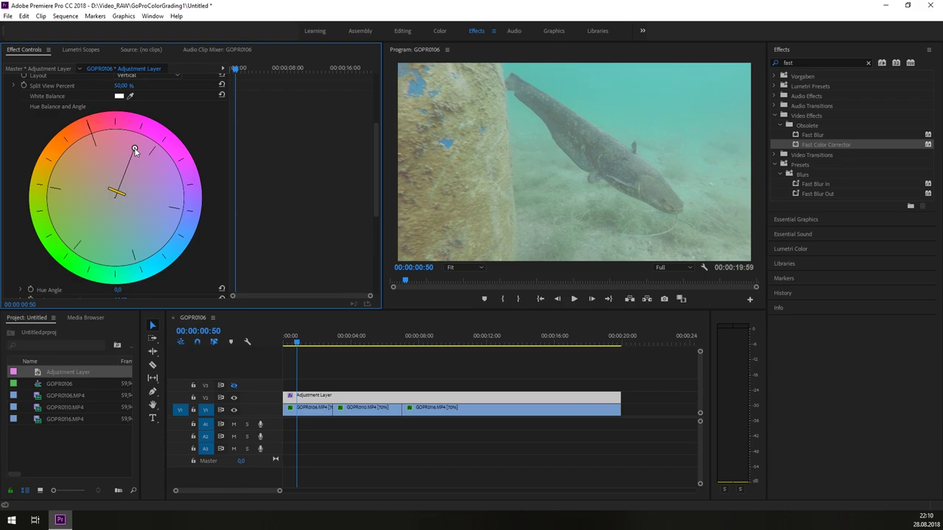
# Step: Toggle the Fast Color Corrector on and off to compare, then nudge the hue balance slightly
pyautogui.scroll(3, 115, 148)
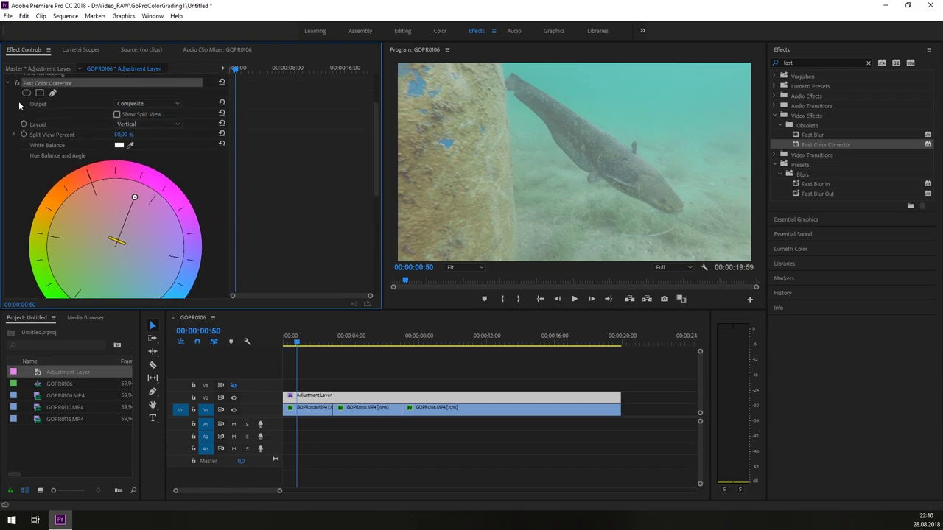
pyautogui.click(18, 83)
pyautogui.click(18, 83)
pyautogui.click(18, 83)
pyautogui.click(18, 83)
pyautogui.click(18, 83)
pyautogui.click(17, 83)
pyautogui.click(18, 83)
pyautogui.click(18, 83)
pyautogui.moveTo(135, 199); pyautogui.dragTo(135, 201)
# Step: Switch to the Color workspace, open Lumetri Basic Correction, and select the adjustment layer
pyautogui.click(441, 32)
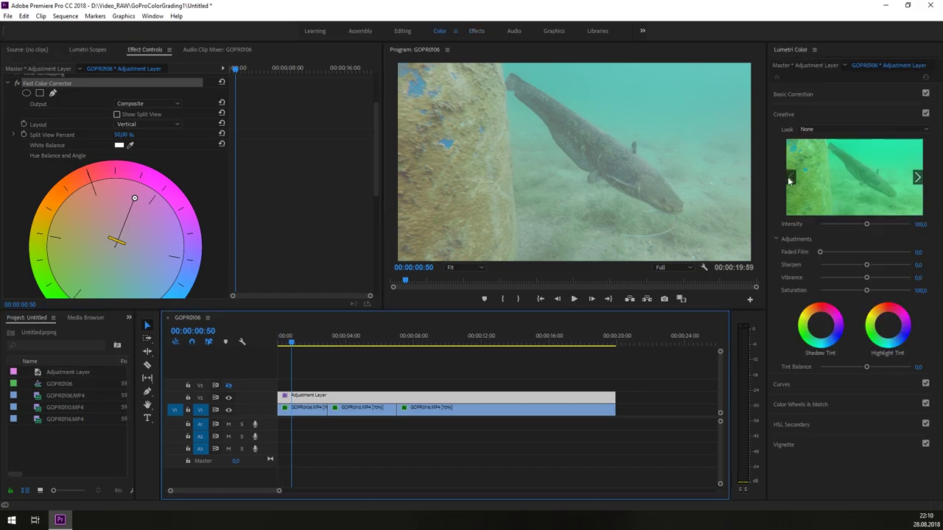
pyautogui.click(817, 94)
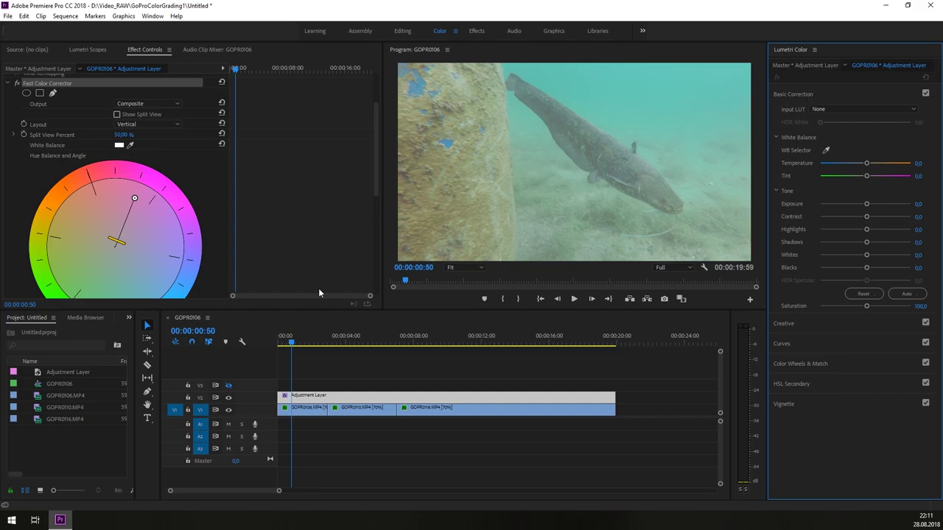
pyautogui.click(308, 402)
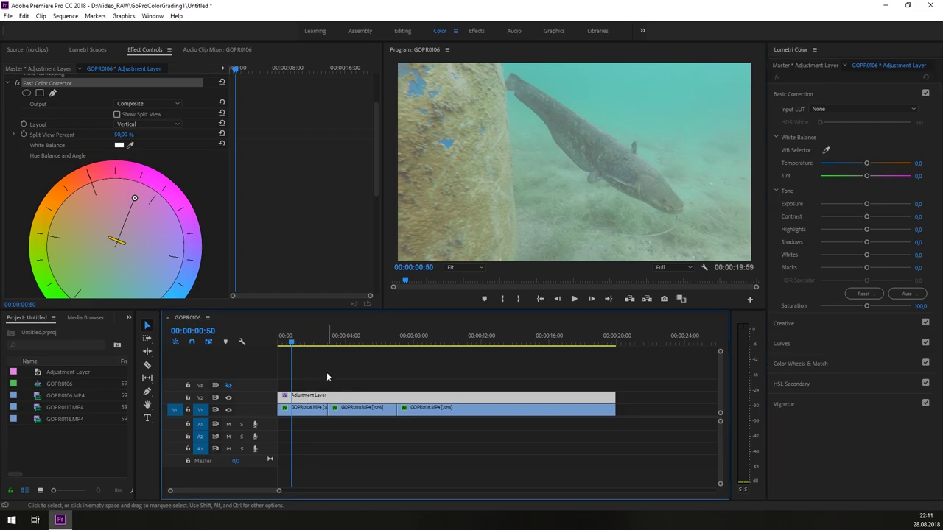
pyautogui.click(306, 411)
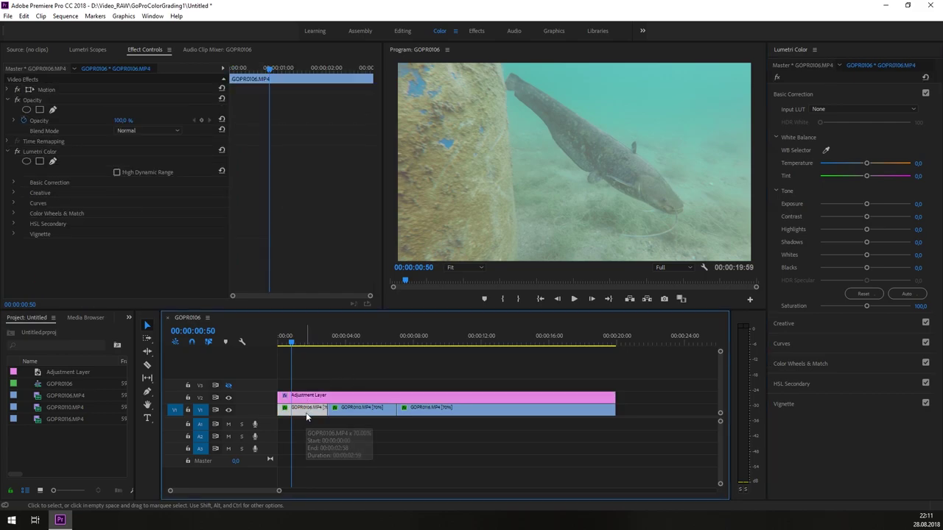
pyautogui.click(317, 399)
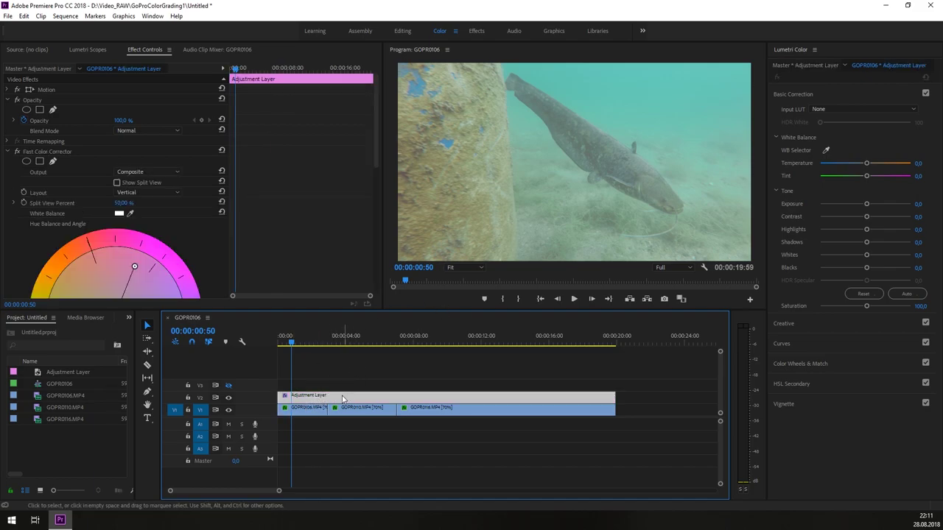
pyautogui.click(311, 412)
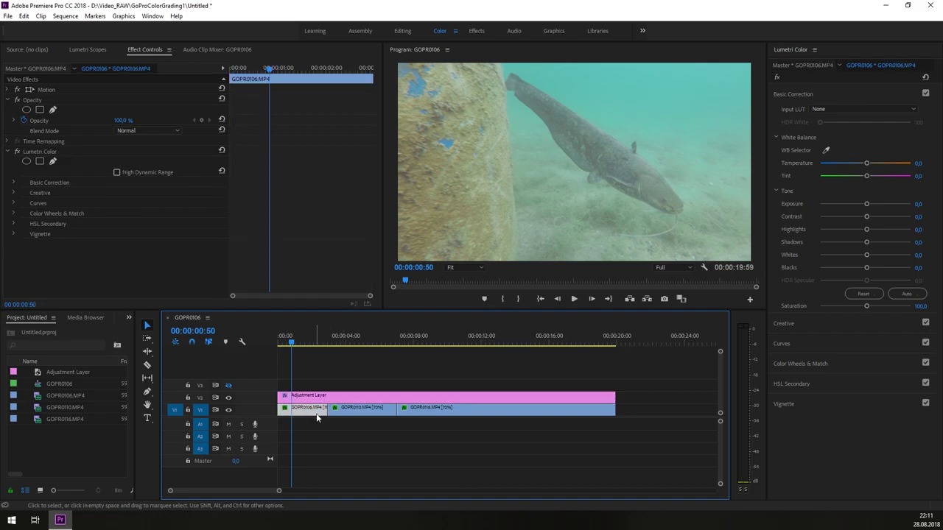
pyautogui.click(325, 398)
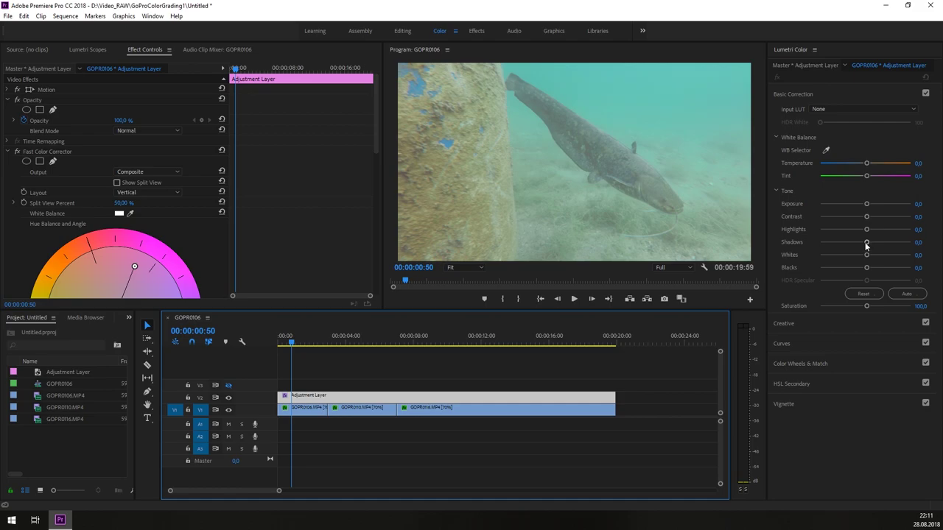
# Step: Set Lumetri Shadows to -73.0, Whites to 16.8 and Blacks to -63.2
pyautogui.moveTo(867, 245); pyautogui.dragTo(831, 242)
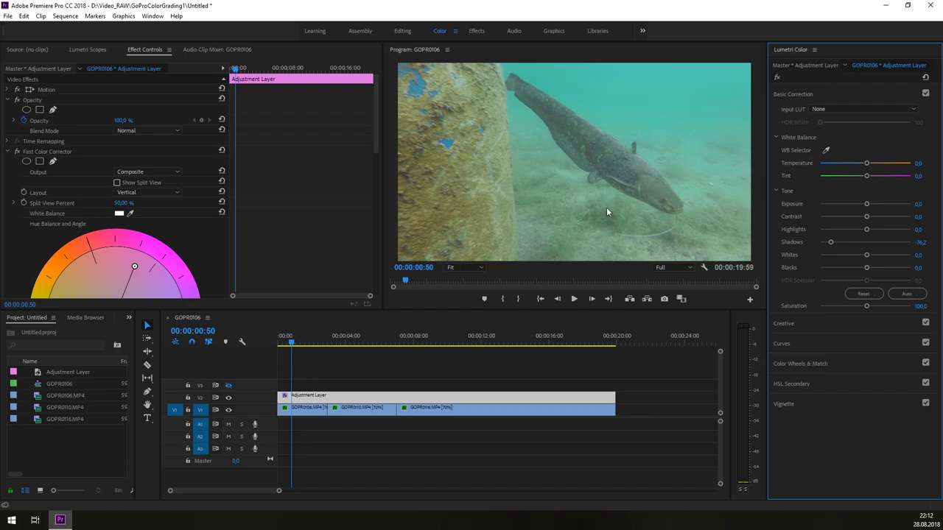
pyautogui.moveTo(436, 281)
pyautogui.mouseDown()
pyautogui.moveTo(415, 280)
pyautogui.moveTo(436, 281)
pyautogui.moveTo(429, 283)
pyautogui.mouseUp()
pyautogui.moveTo(830, 243); pyautogui.dragTo(832, 245)
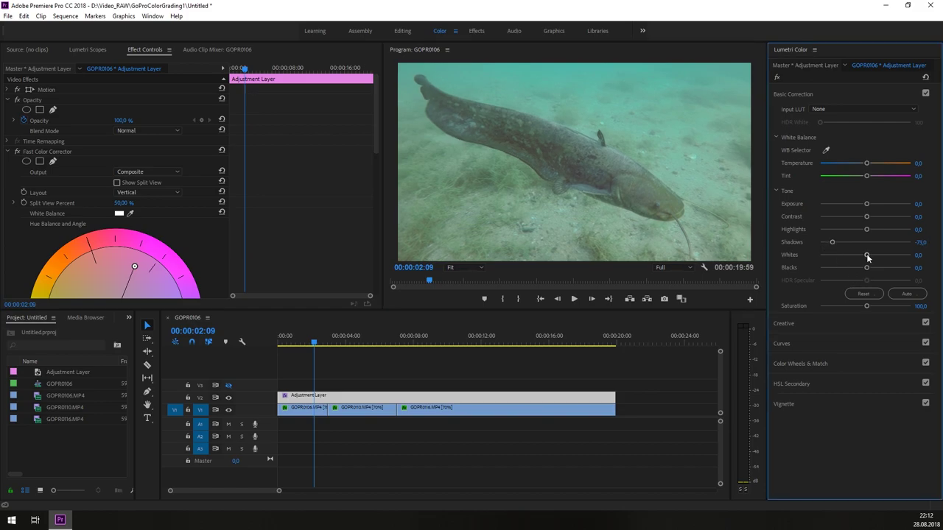
pyautogui.moveTo(867, 256); pyautogui.dragTo(873, 258)
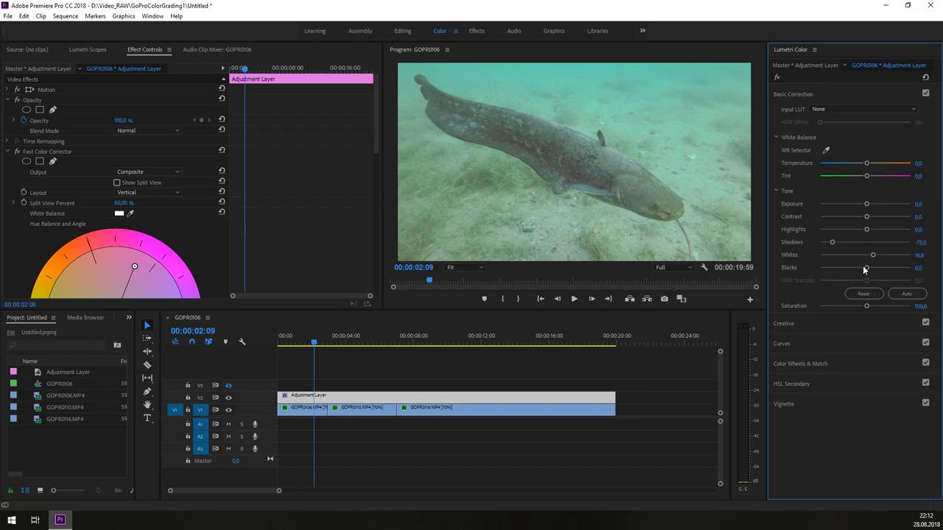
pyautogui.moveTo(866, 269); pyautogui.dragTo(836, 269)
# Step: Move to 00:00:01:43 and set the Lumetri White Balance Tint to 26.5
pyautogui.click(318, 343)
pyautogui.moveTo(318, 343)
pyautogui.mouseDown()
pyautogui.moveTo(299, 344)
pyautogui.moveTo(308, 345)
pyautogui.mouseUp()
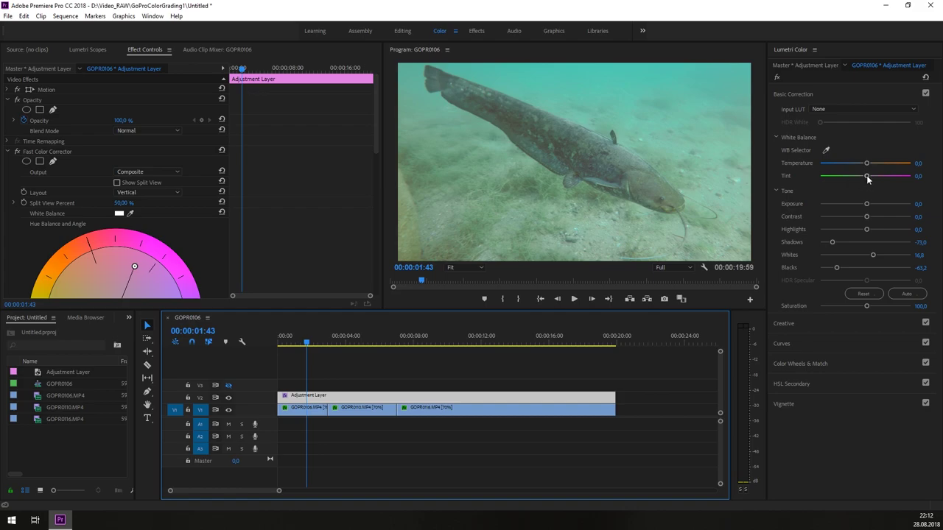
pyautogui.moveTo(866, 176); pyautogui.dragTo(874, 178)
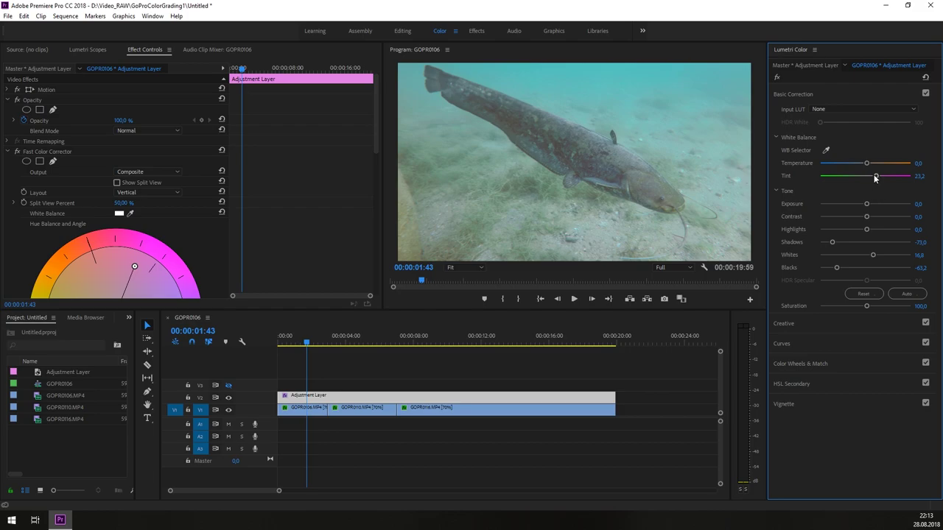
pyautogui.moveTo(875, 177); pyautogui.dragTo(875, 177)
pyautogui.moveTo(881, 176); pyautogui.dragTo(892, 178)
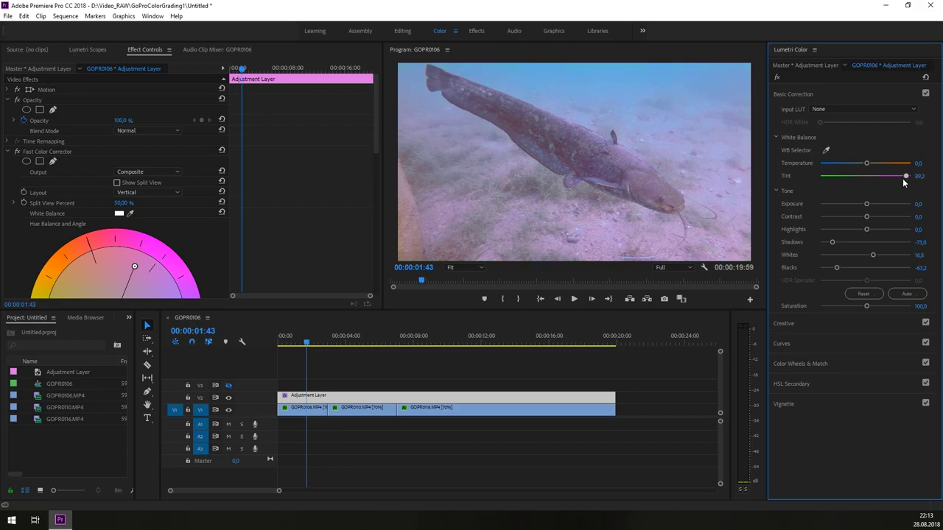
pyautogui.moveTo(905, 179); pyautogui.dragTo(879, 178)
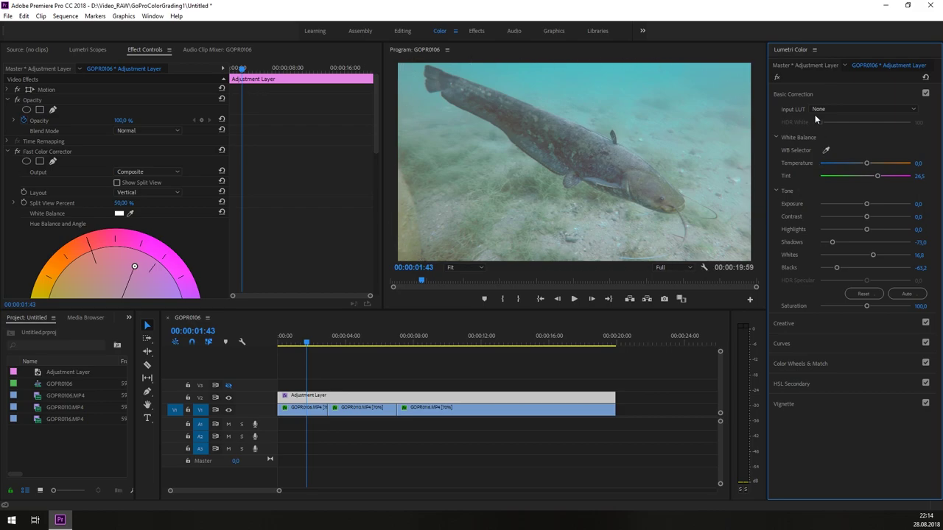
# Step: In the Lumetri Creative section, raise Sharpen to 11.4
pyautogui.click(798, 93)
pyautogui.click(785, 114)
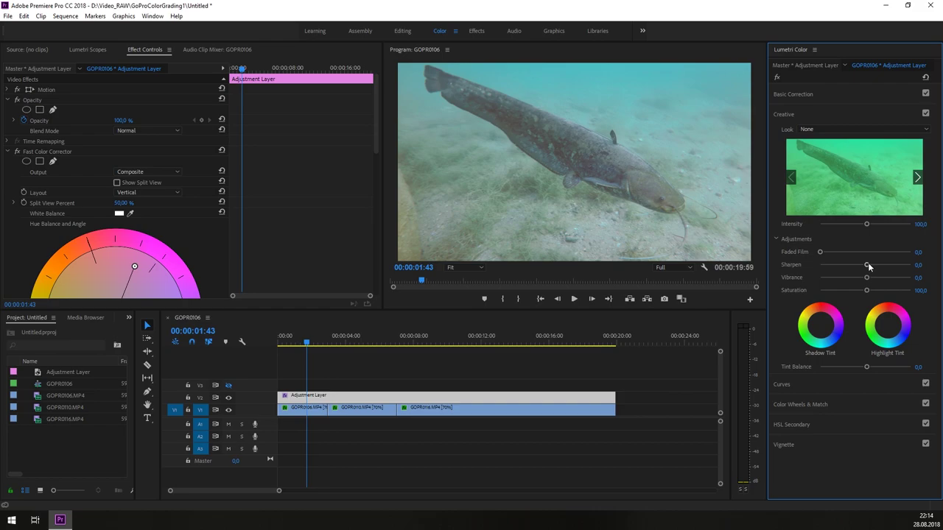
pyautogui.moveTo(868, 264); pyautogui.dragTo(871, 268)
pyautogui.click(791, 115)
# Step: Add two RGB curve points, lowering darker tones and raising brighter ones into a gentle S-curve
pyautogui.click(787, 134)
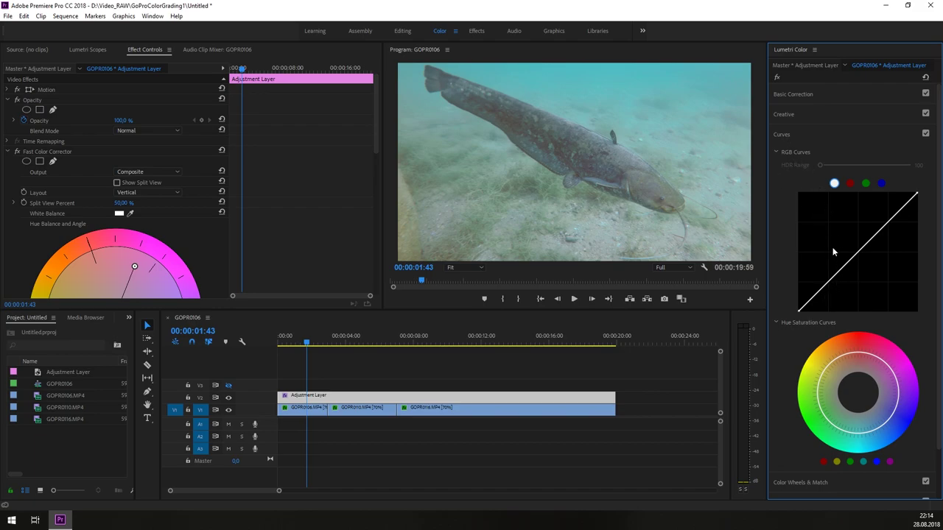
pyautogui.moveTo(829, 282); pyautogui.dragTo(829, 285)
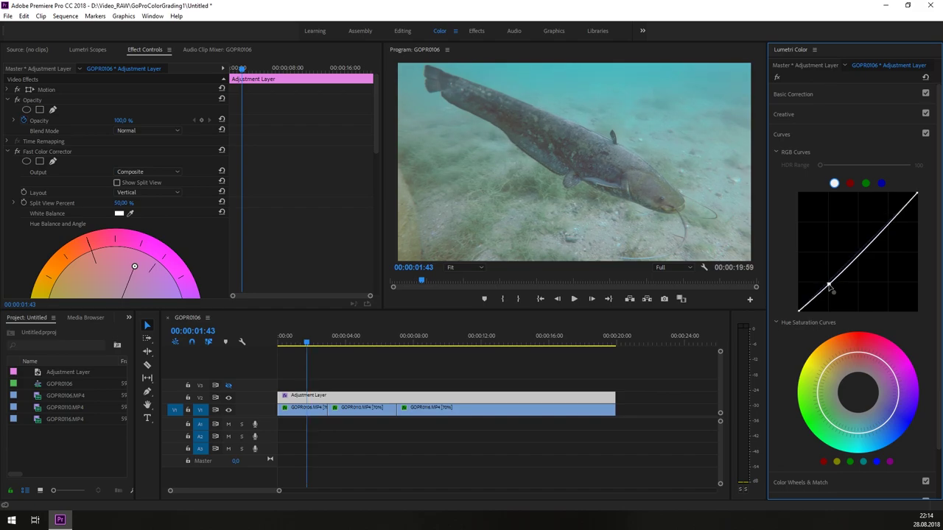
pyautogui.click(884, 230)
pyautogui.moveTo(884, 232); pyautogui.dragTo(879, 227)
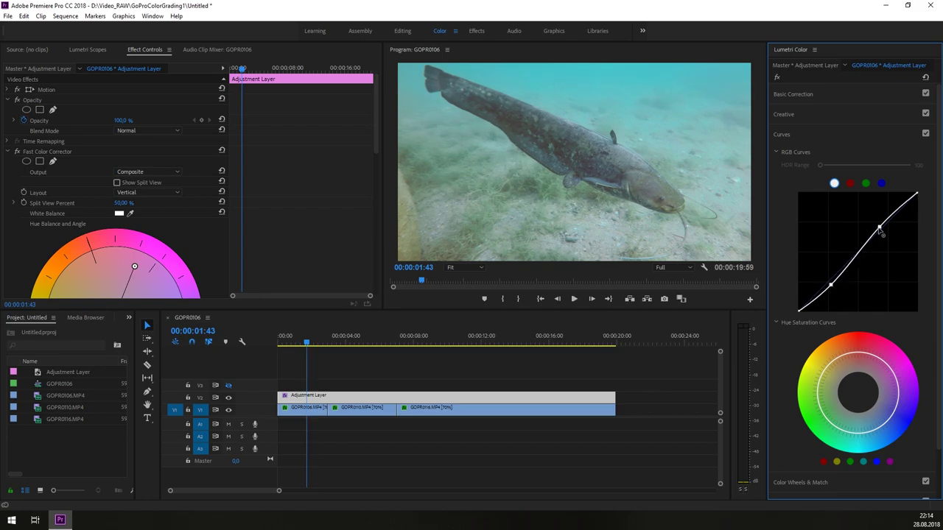
pyautogui.moveTo(879, 228); pyautogui.dragTo(876, 232)
pyautogui.click(831, 286)
pyautogui.moveTo(832, 288); pyautogui.dragTo(829, 285)
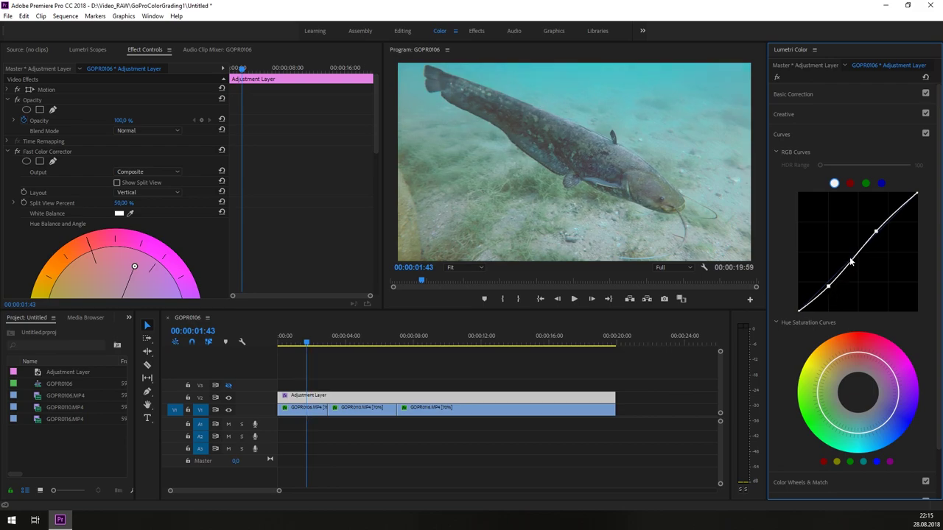
pyautogui.moveTo(877, 231)
pyautogui.mouseDown()
pyautogui.moveTo(875, 222)
pyautogui.moveTo(881, 232)
pyautogui.mouseUp()
pyautogui.moveTo(830, 287); pyautogui.dragTo(831, 288)
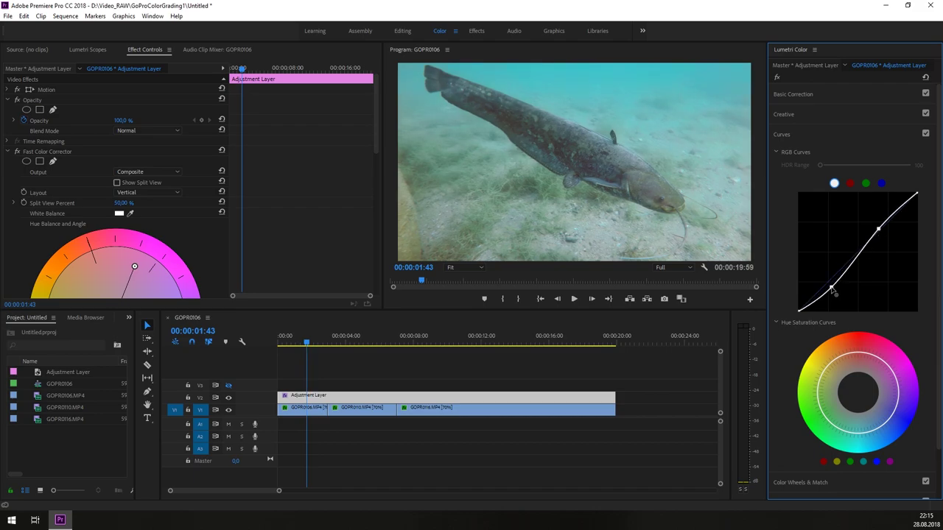
pyautogui.click(787, 134)
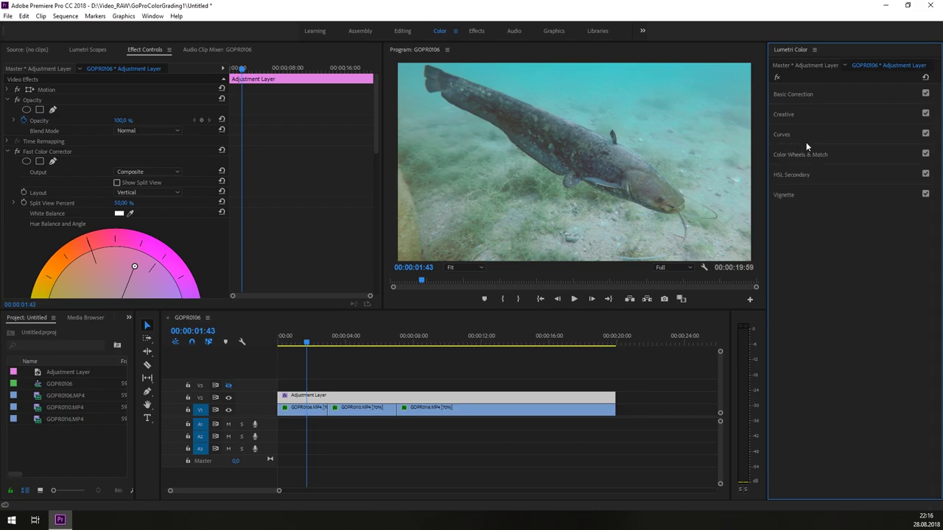
pyautogui.click(810, 154)
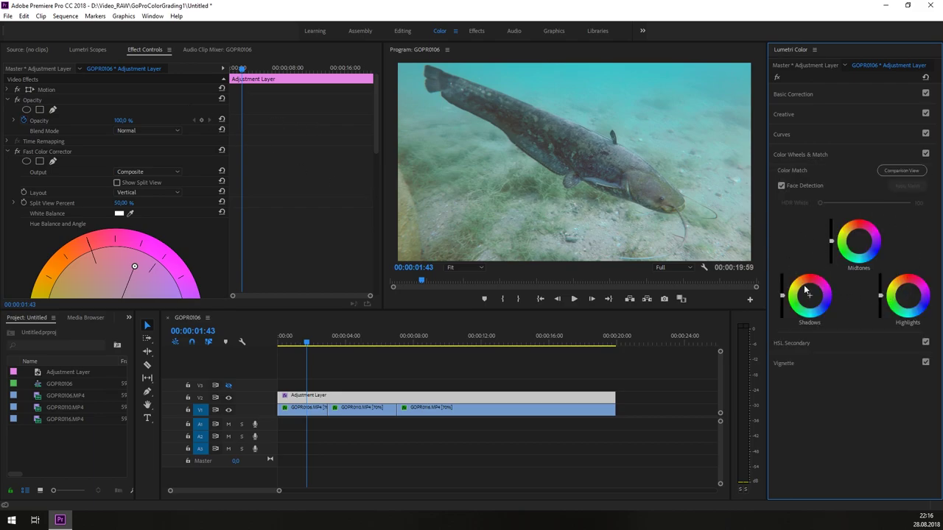
pyautogui.click(91, 51)
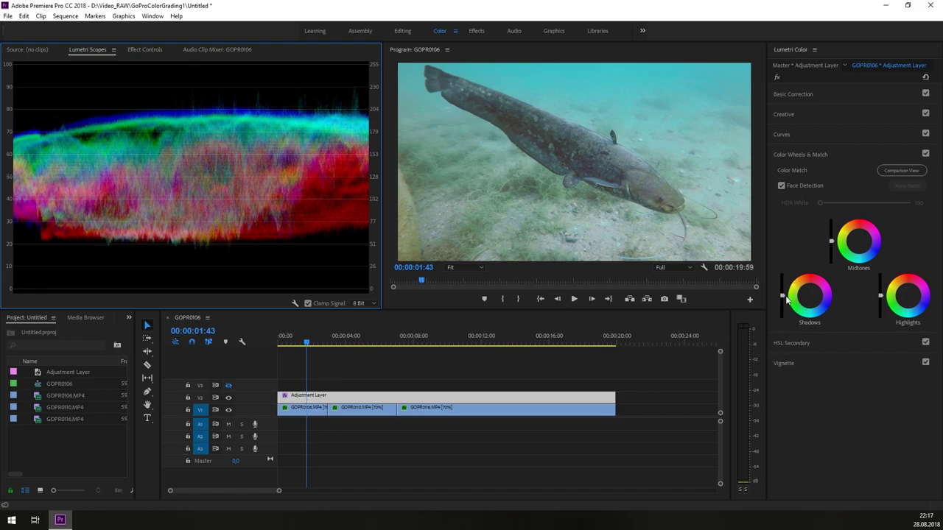
pyautogui.click(780, 296)
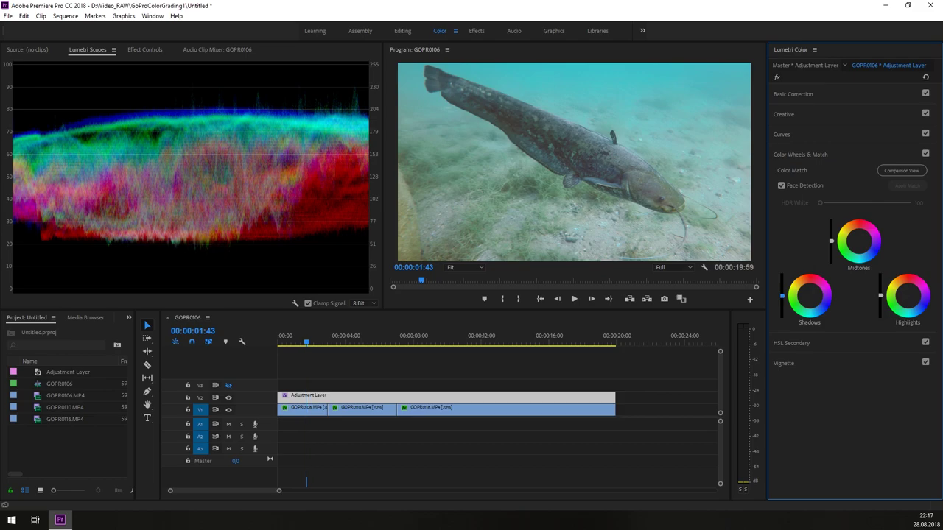
pyautogui.moveTo(782, 297); pyautogui.dragTo(782, 311)
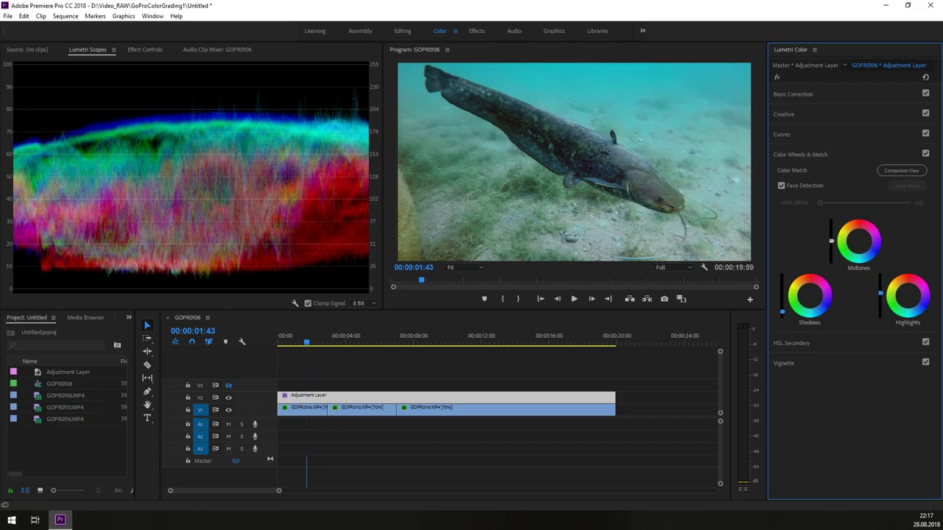
pyautogui.moveTo(881, 295); pyautogui.dragTo(882, 277)
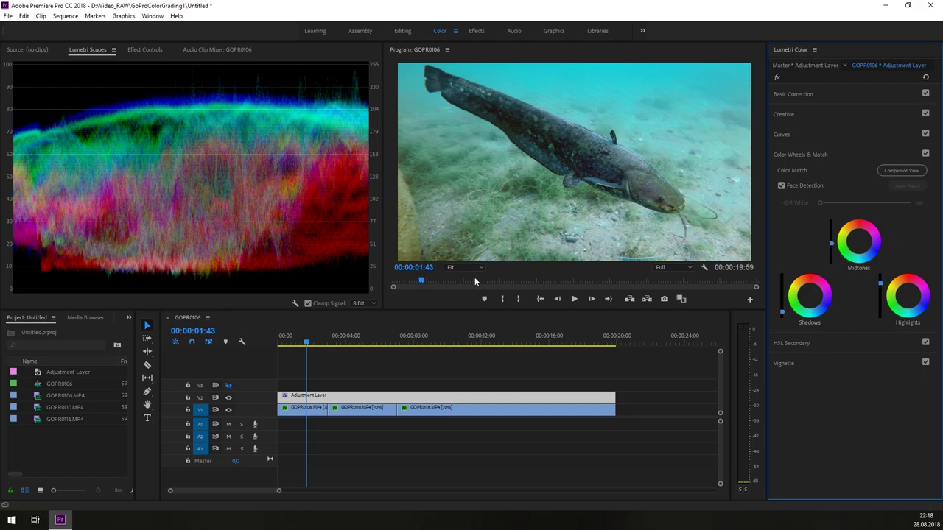
pyautogui.click(319, 345)
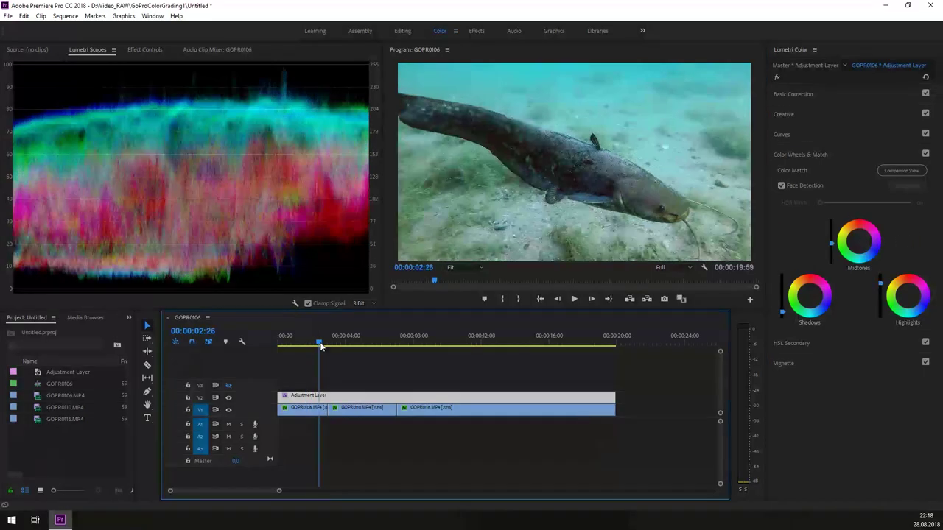
pyautogui.moveTo(321, 346); pyautogui.dragTo(295, 359)
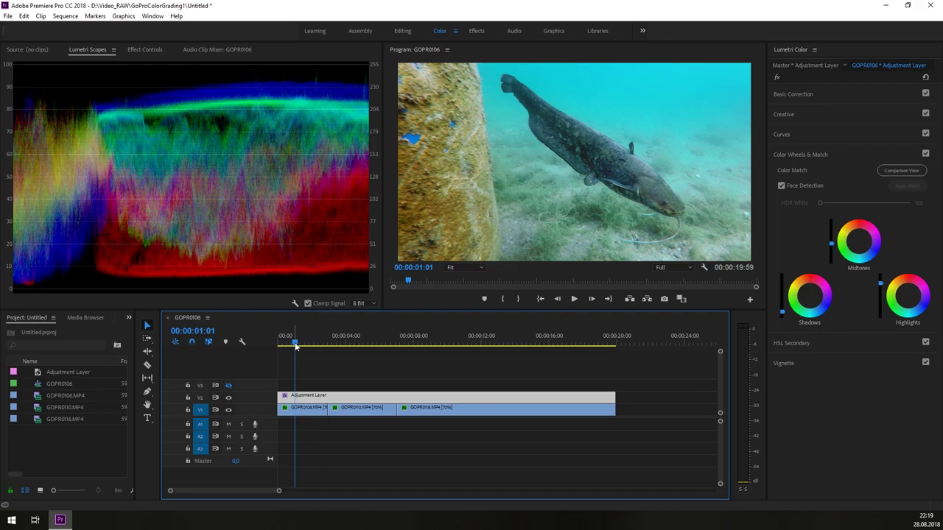
pyautogui.moveTo(295, 346); pyautogui.dragTo(312, 343)
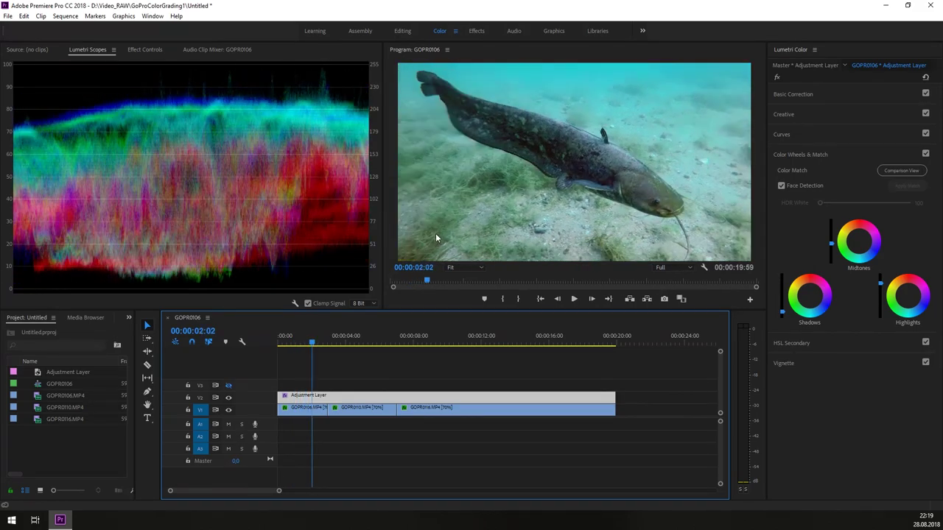
# Step: Show the adjustment layer's Effect Controls and toggle its Fast Color Corrector off and on to compare
pyautogui.click(145, 50)
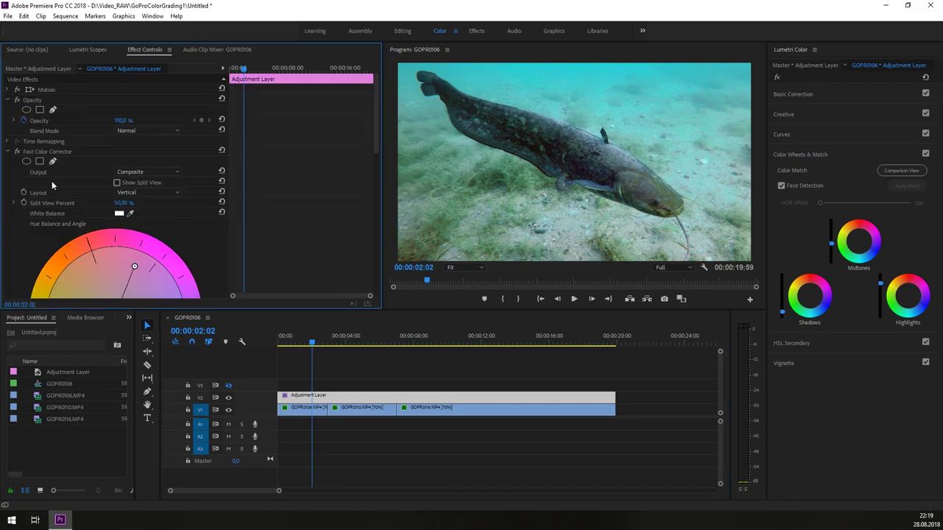
pyautogui.click(17, 151)
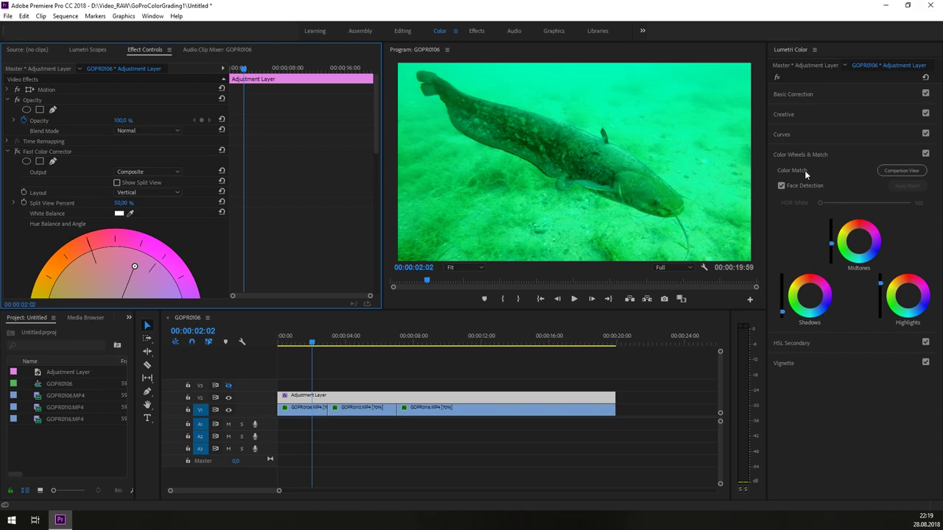
pyautogui.click(926, 94)
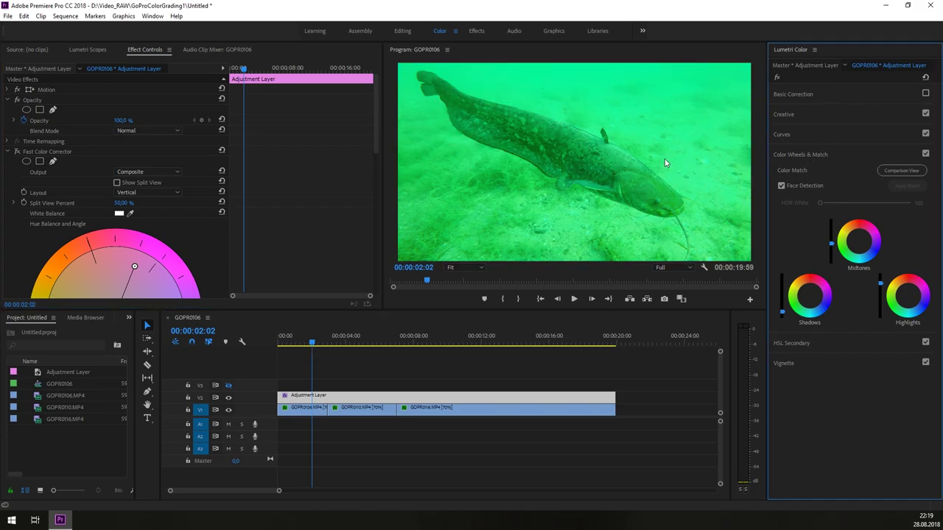
pyautogui.click(18, 152)
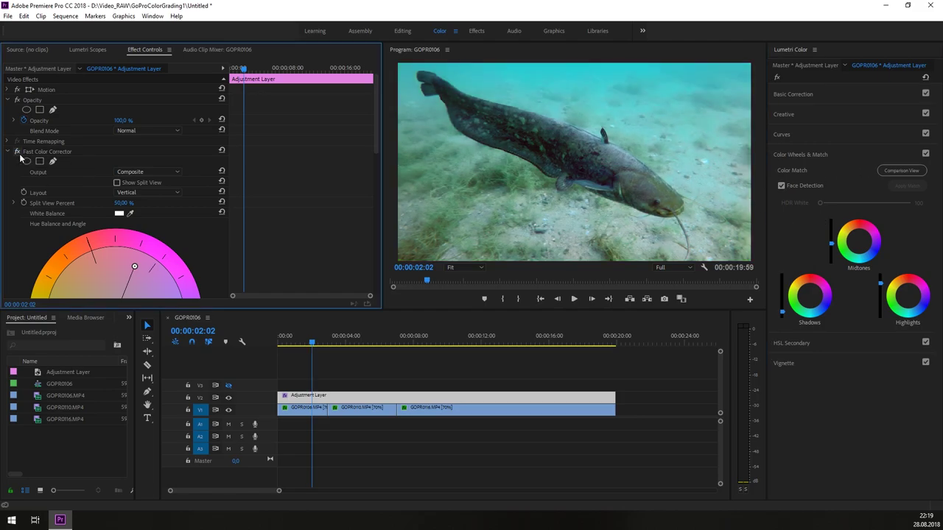
pyautogui.click(18, 152)
pyautogui.moveTo(313, 344); pyautogui.dragTo(286, 346)
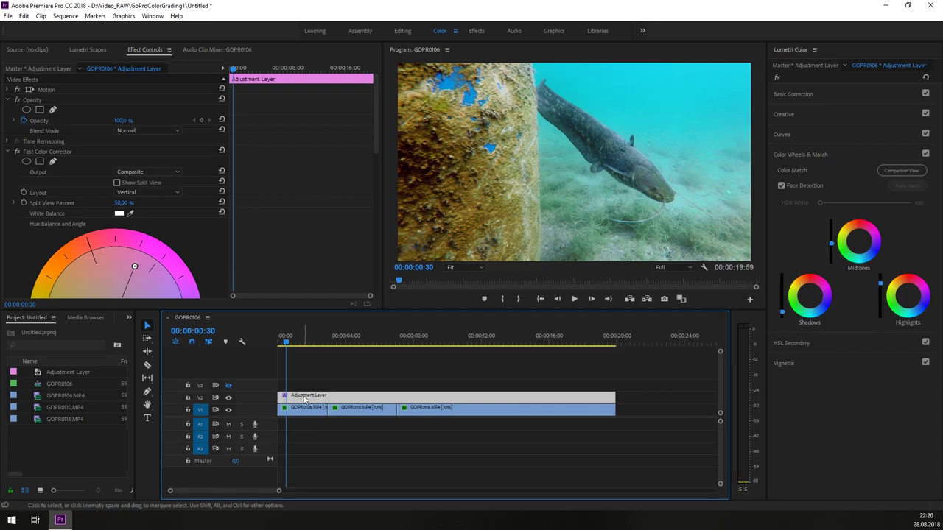
# Step: Play into the grass shot and toggle the adjustment layer's Fast Color Corrector to compare
pyautogui.click(444, 411)
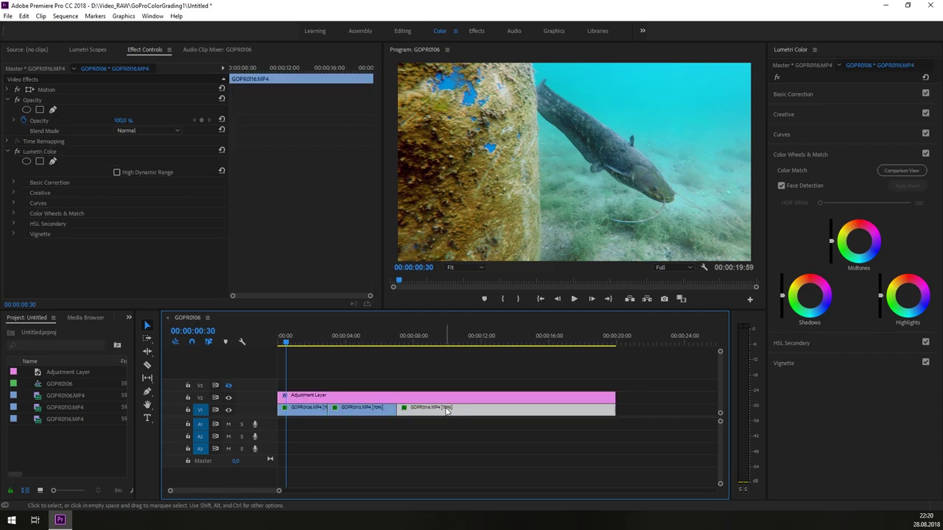
pyautogui.press('space')
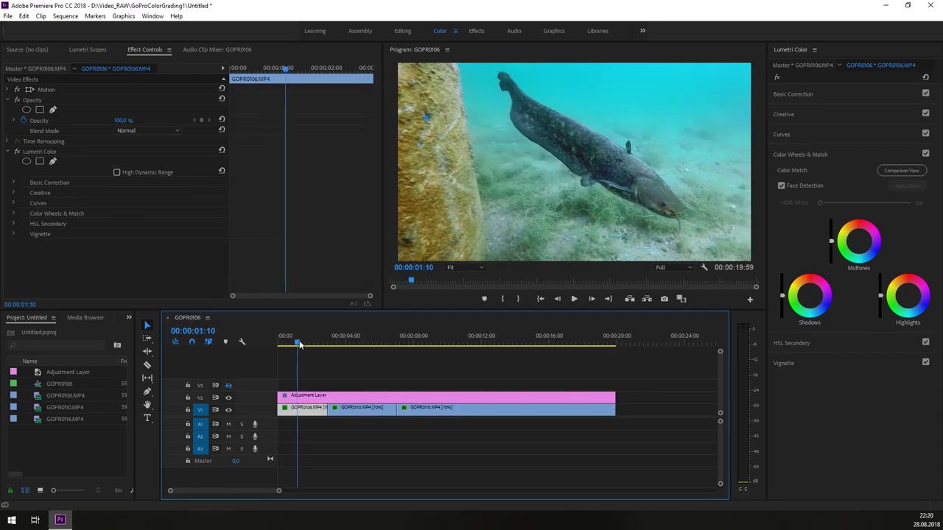
pyautogui.moveTo(326, 342); pyautogui.dragTo(359, 355)
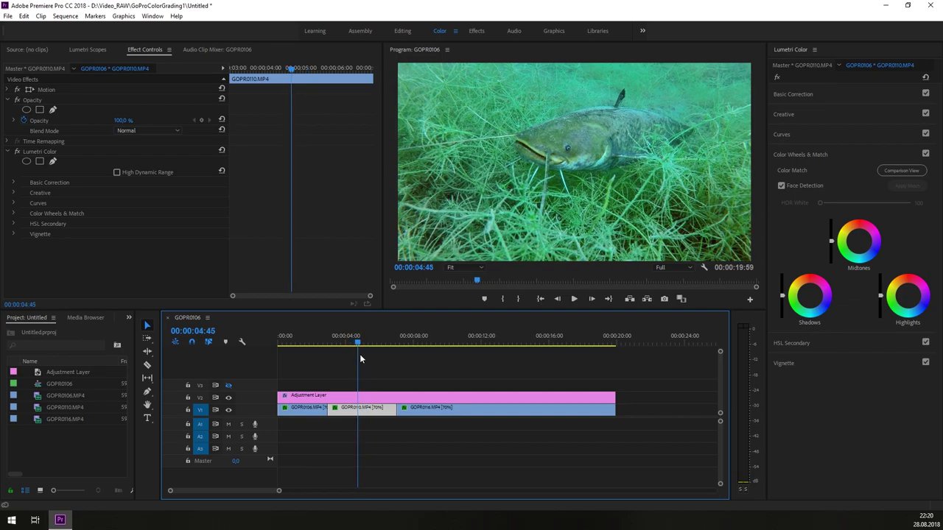
pyautogui.click(366, 402)
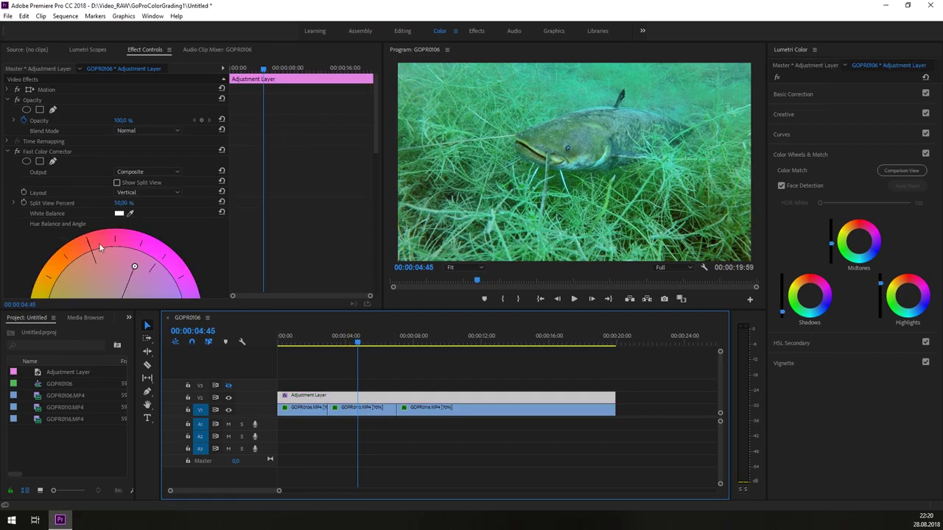
pyautogui.click(18, 151)
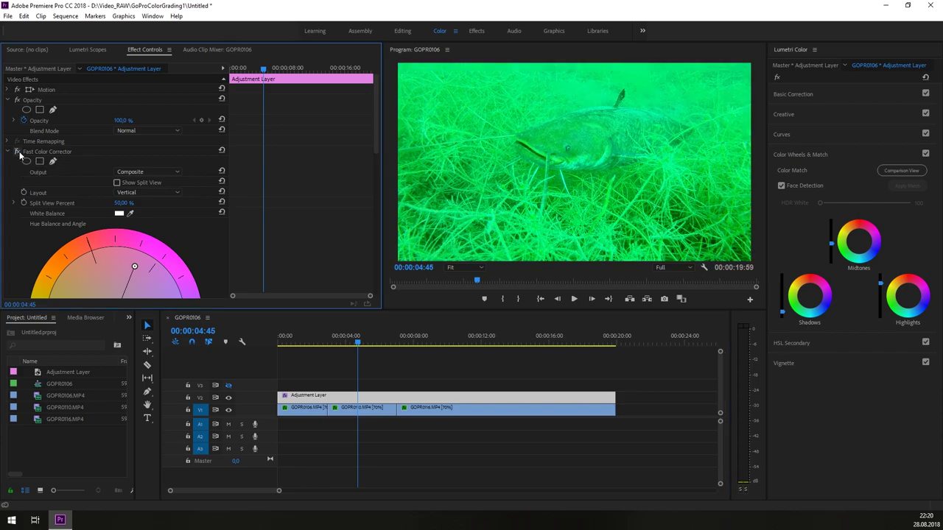
pyautogui.click(17, 151)
pyautogui.click(19, 152)
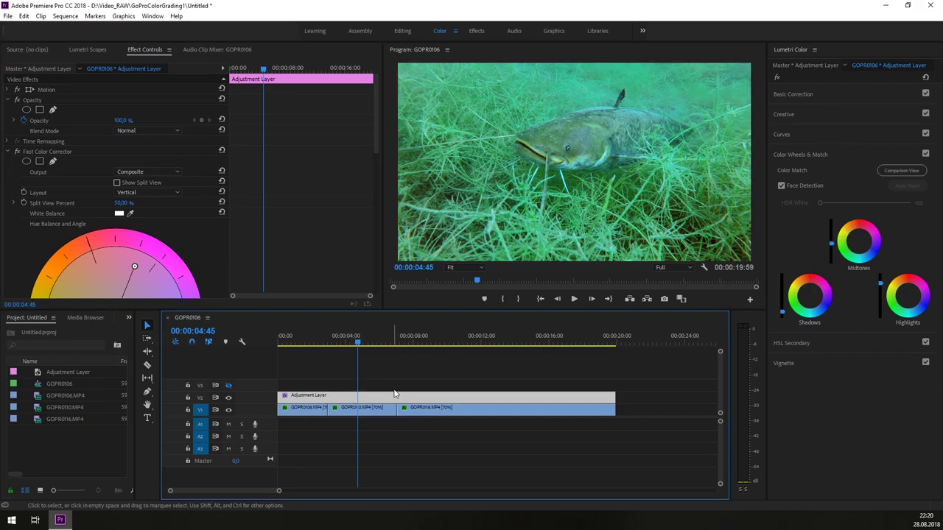
# Step: Select GOPR0110, GOPR0116, GOPR0106 and the adjustment layer in turn to check their settings
pyautogui.click(378, 410)
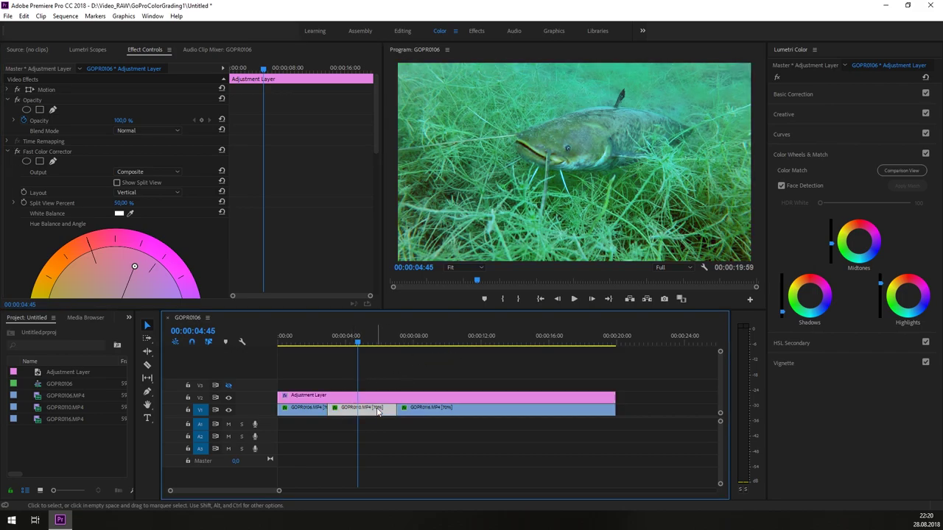
pyautogui.click(420, 414)
pyautogui.click(374, 410)
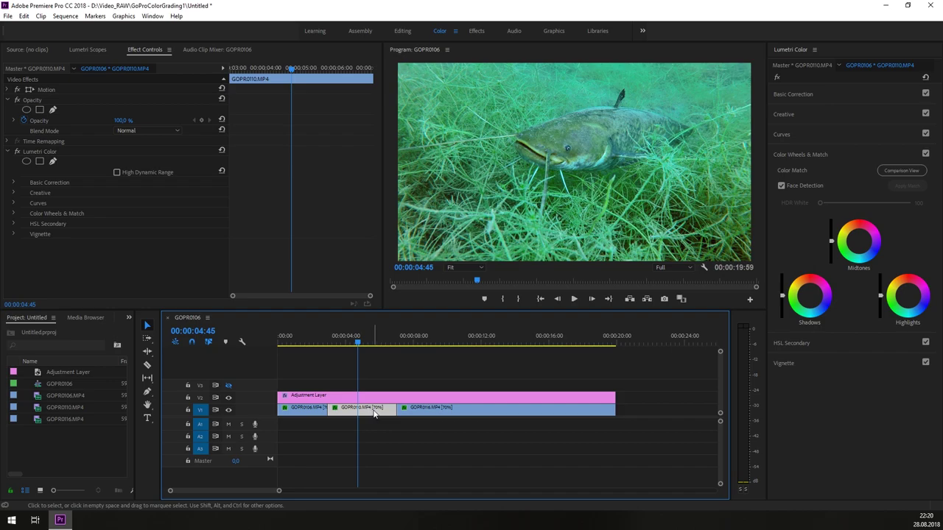
pyautogui.click(372, 398)
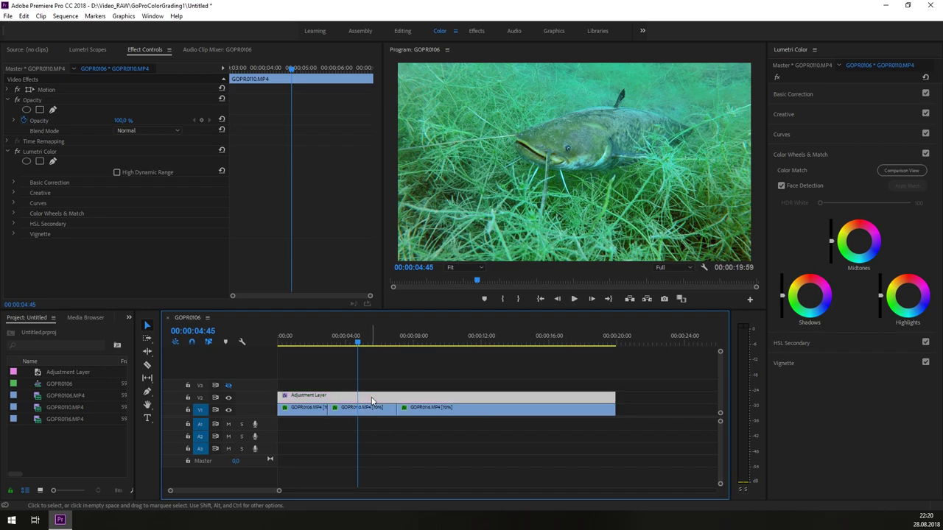
pyautogui.click(315, 409)
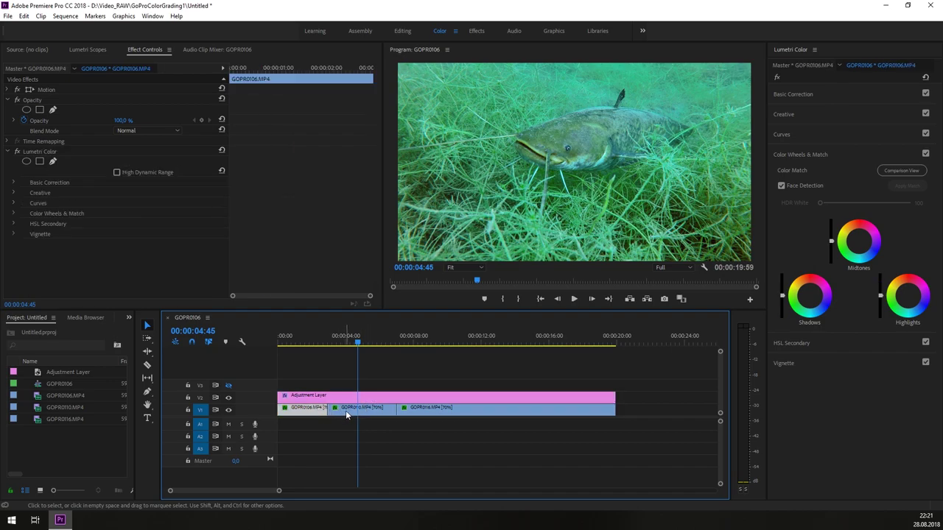
pyautogui.click(347, 412)
pyautogui.click(420, 414)
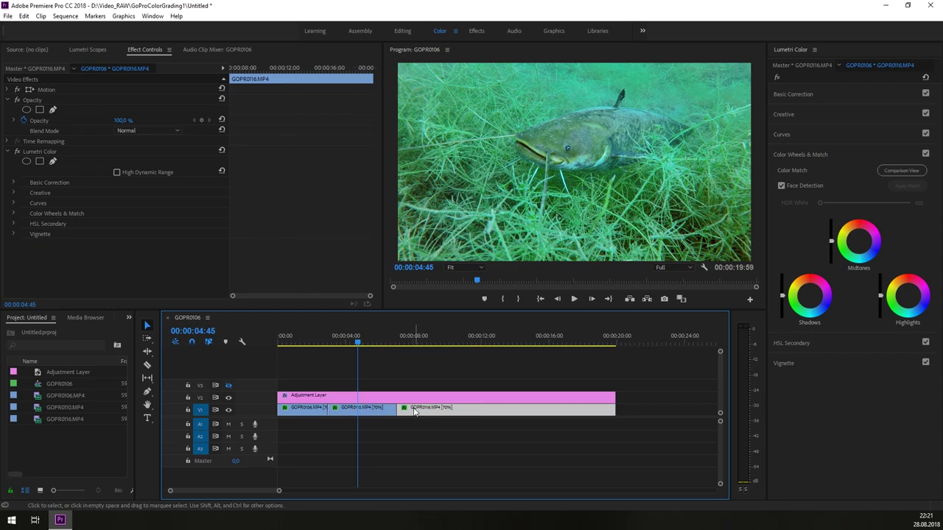
# Step: Jump between the diver, catfish and grass shots, then expand Basic Correction for GOPR0110
pyautogui.click(451, 342)
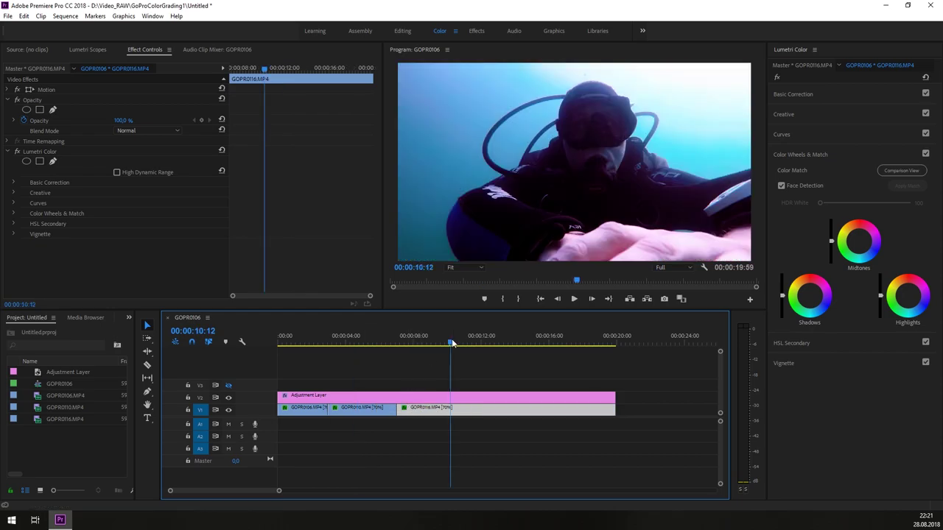
pyautogui.click(299, 344)
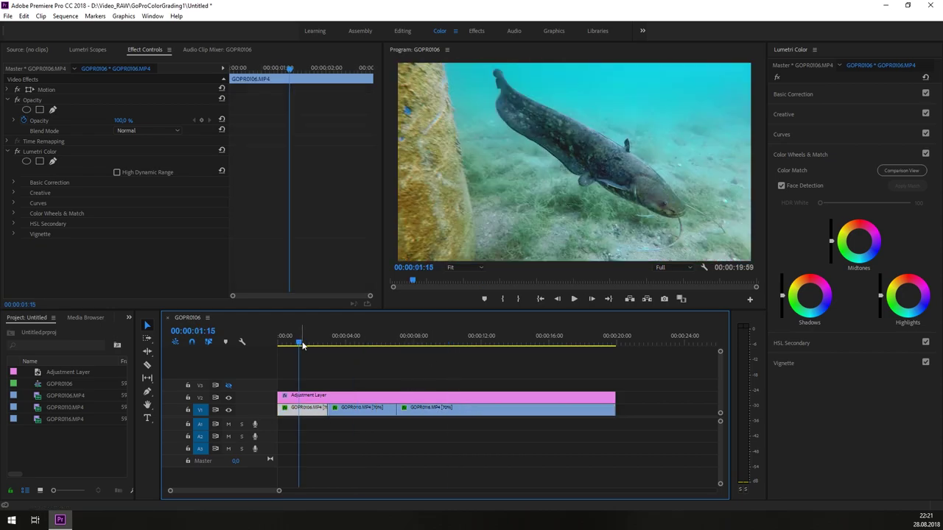
pyautogui.click(362, 342)
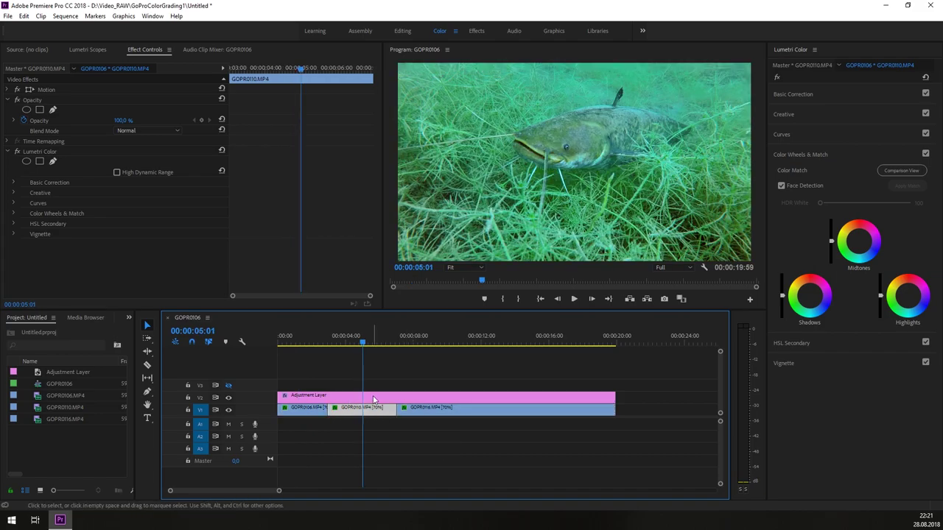
pyautogui.click(374, 400)
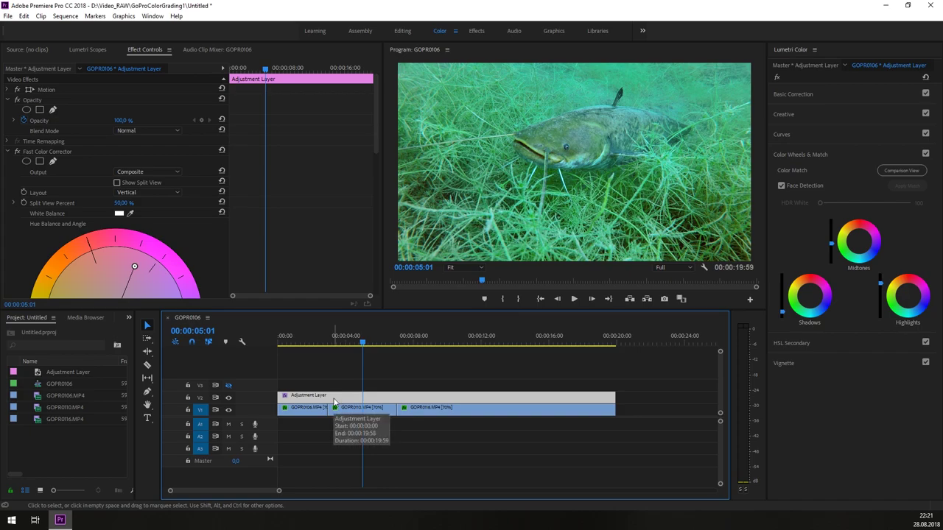
pyautogui.click(378, 413)
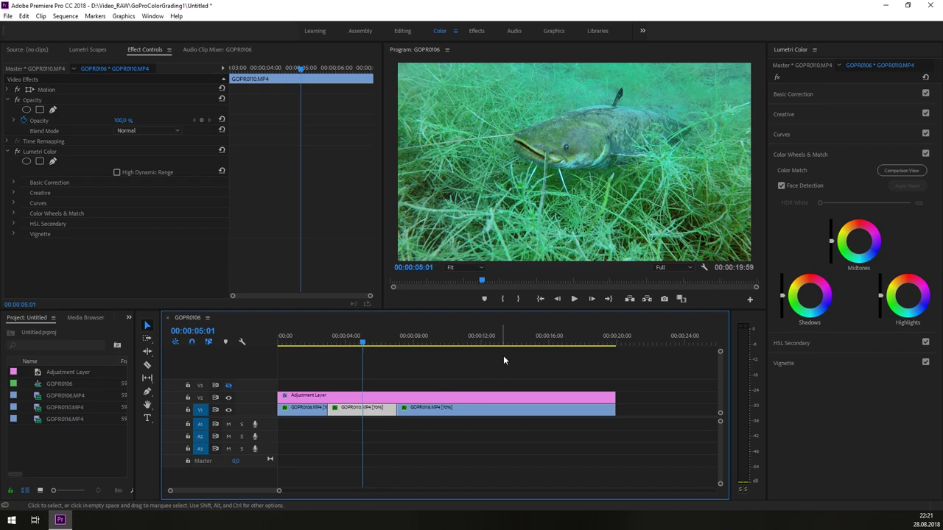
pyautogui.click(815, 94)
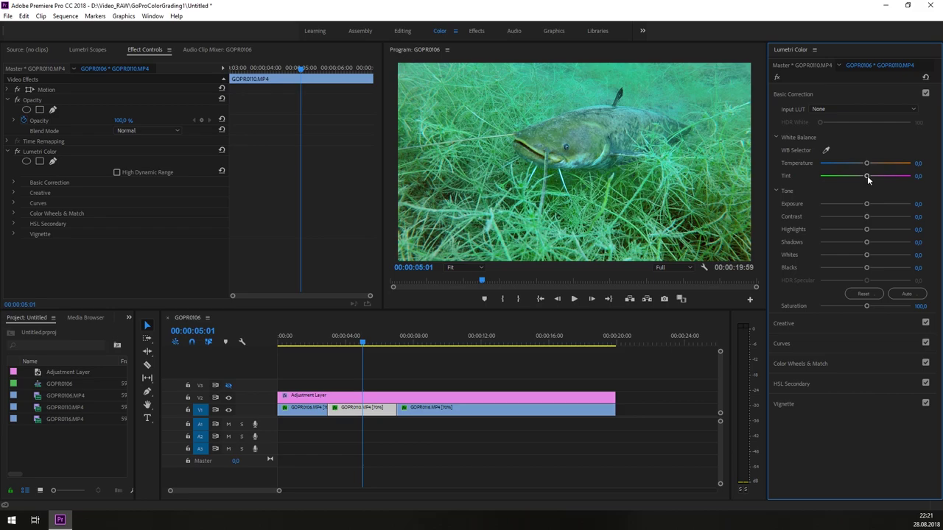
# Step: Set GOPR0110's Lumetri Tint to 31.9 and compare it against the adjustment layer's settings
pyautogui.moveTo(868, 179); pyautogui.dragTo(876, 181)
pyautogui.moveTo(884, 179); pyautogui.dragTo(881, 179)
pyautogui.click(362, 344)
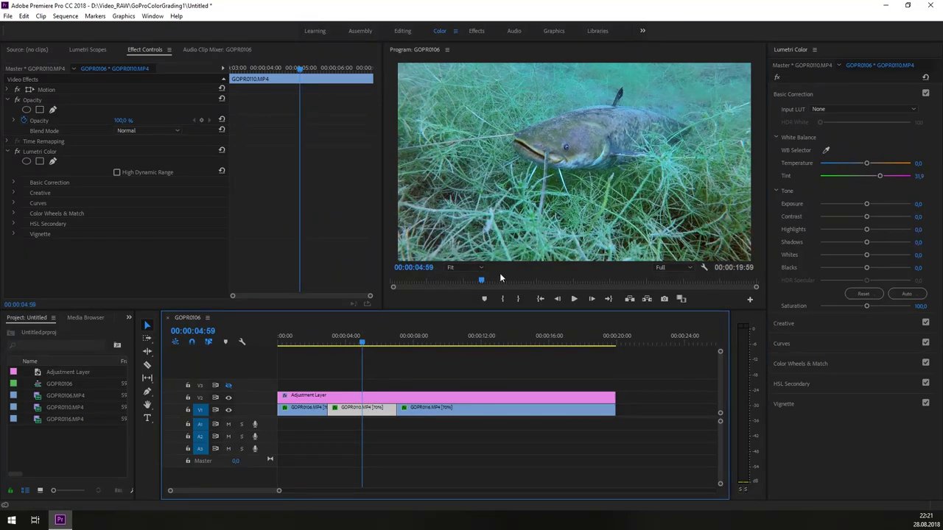
pyautogui.click(390, 400)
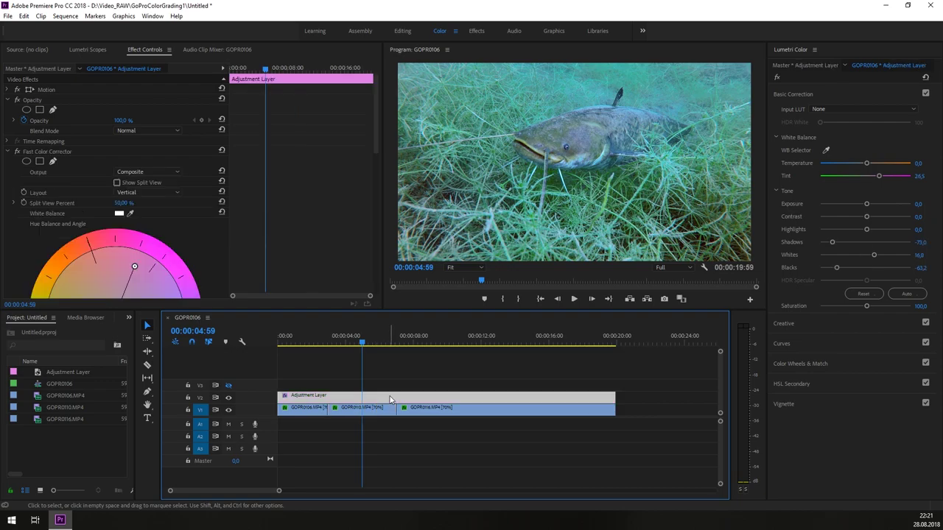
pyautogui.click(382, 410)
pyautogui.click(381, 400)
pyautogui.click(377, 410)
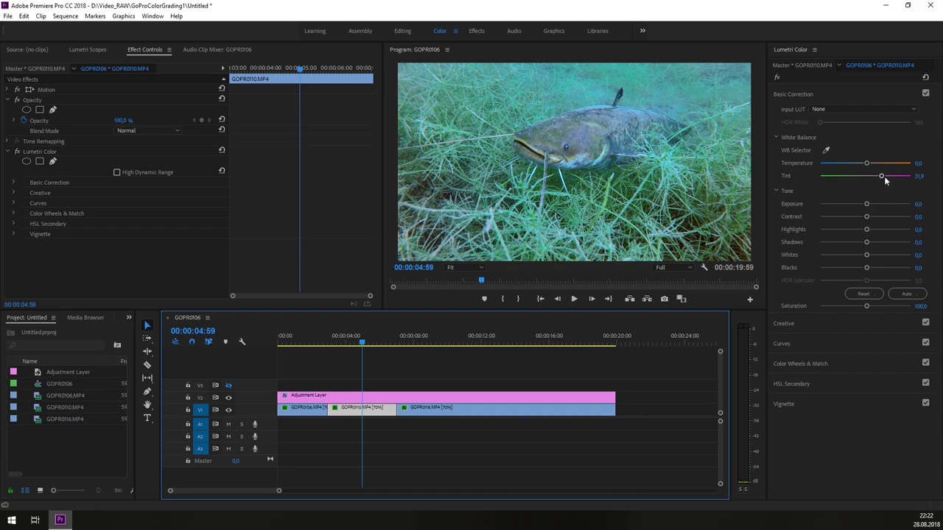
pyautogui.click(307, 409)
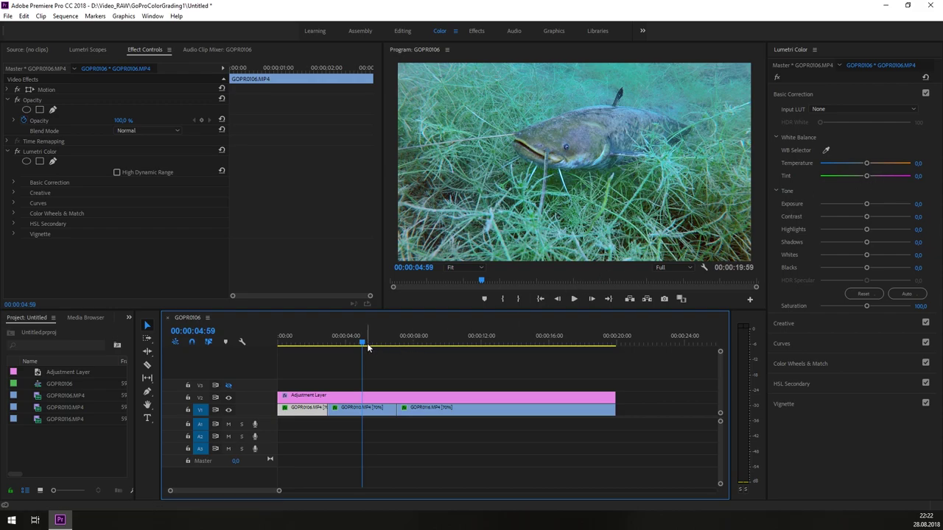
pyautogui.click(404, 408)
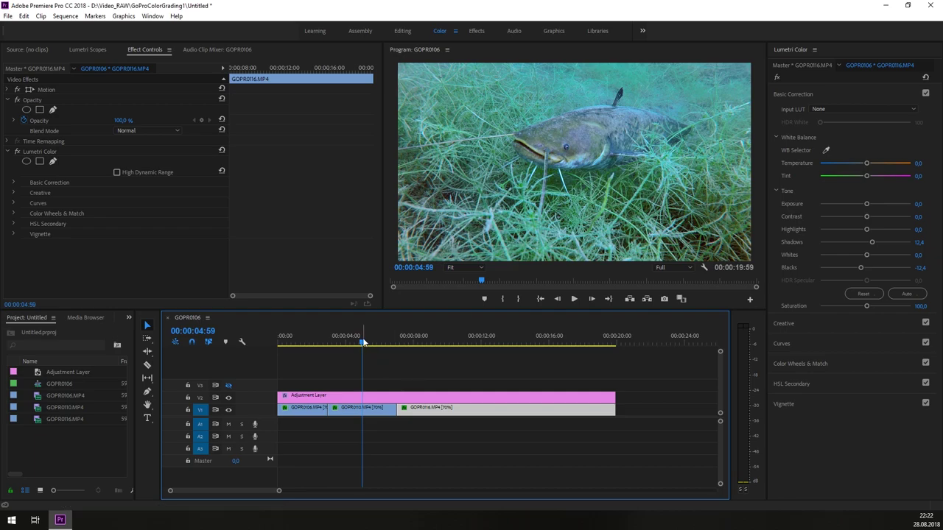
pyautogui.moveTo(402, 344); pyautogui.dragTo(436, 343)
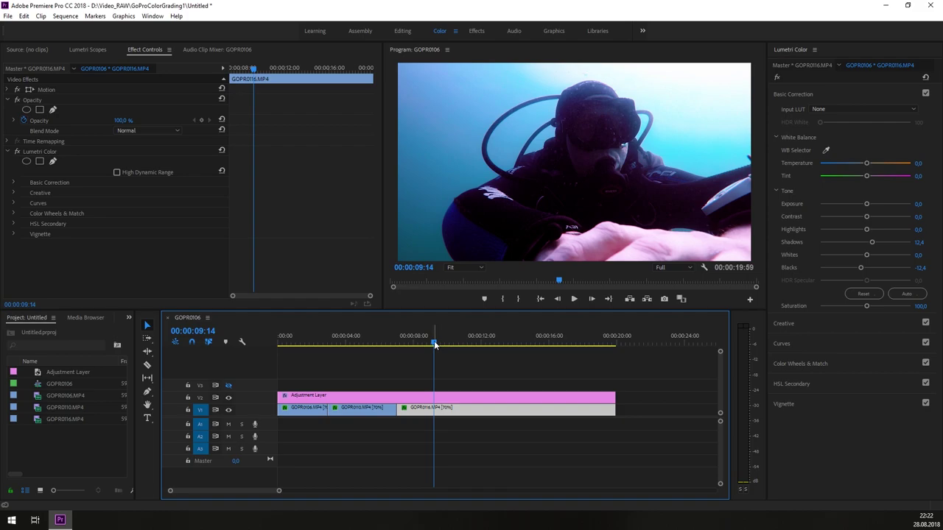
pyautogui.moveTo(434, 341)
pyautogui.mouseDown()
pyautogui.moveTo(472, 347)
pyautogui.moveTo(444, 346)
pyautogui.mouseUp()
pyautogui.click(433, 341)
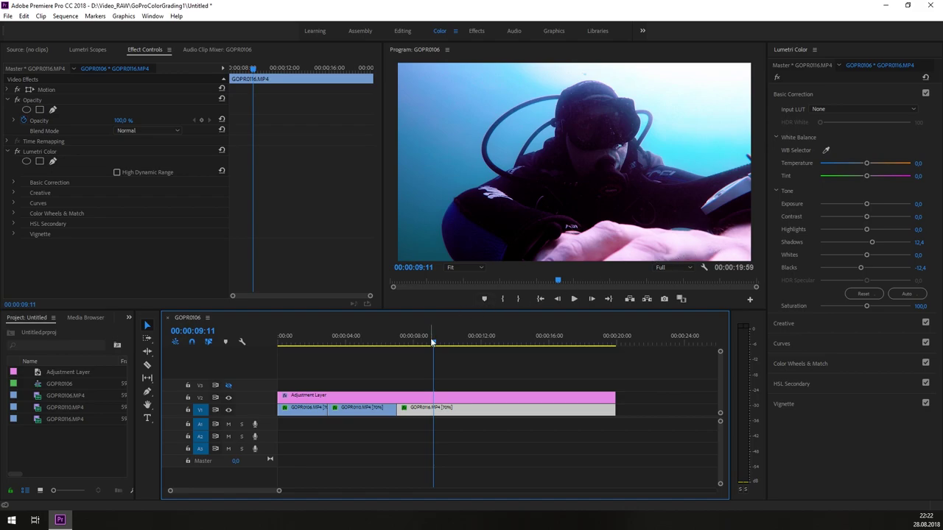
# Step: Move the playhead back to the start of the GOPR0116 diver clip and select the adjustment layer
pyautogui.click(418, 457)
pyautogui.keyDown('alt'); pyautogui.scroll(3, 405, 423); pyautogui.keyUp('alt')
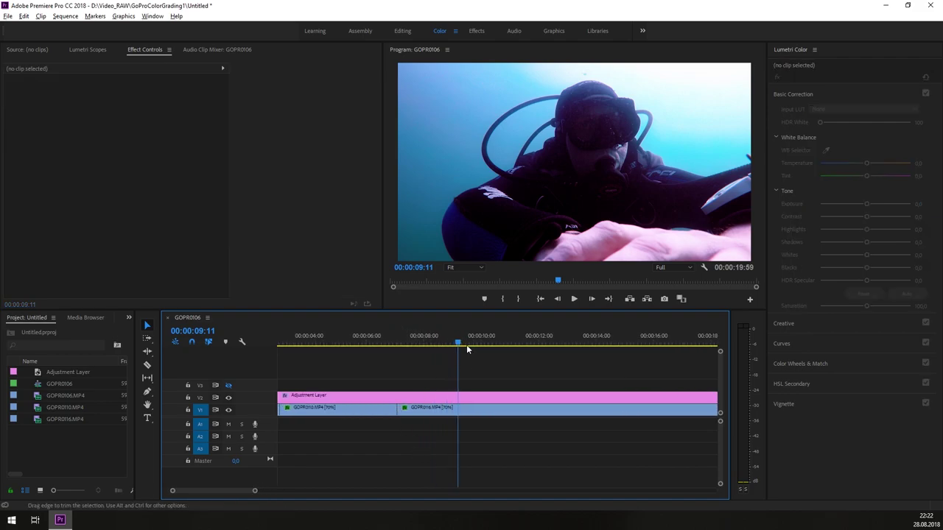
pyautogui.moveTo(457, 346); pyautogui.dragTo(396, 355)
pyautogui.click(365, 396)
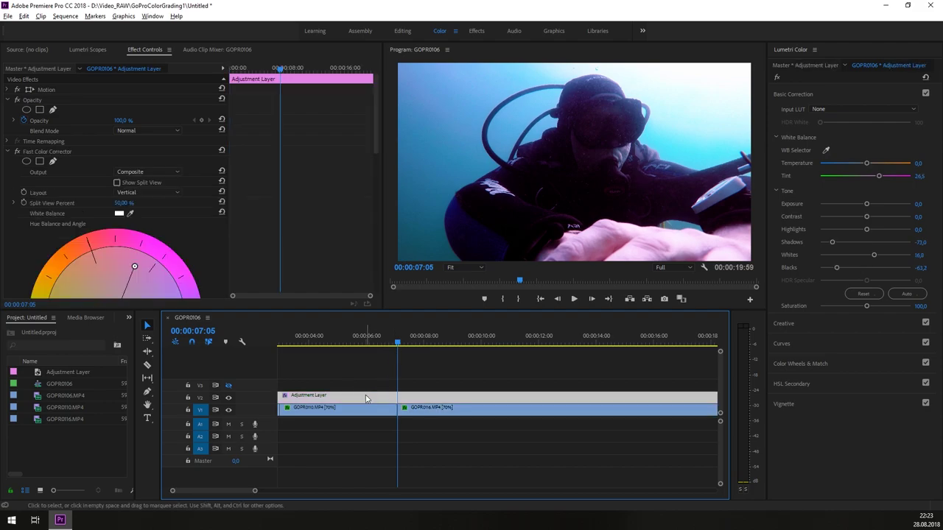
# Step: Cut the adjustment layer with the Razor tool at 00:00:07:04
pyautogui.click(149, 365)
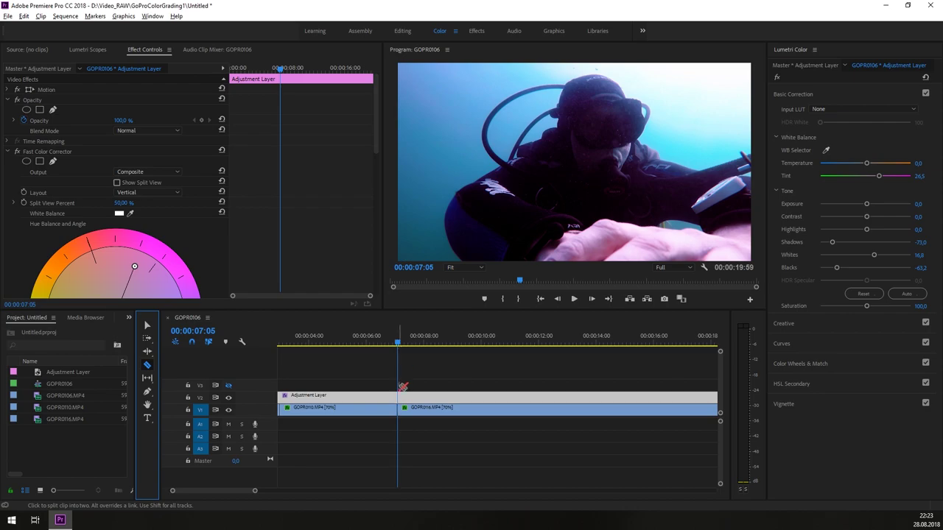
pyautogui.click(397, 349)
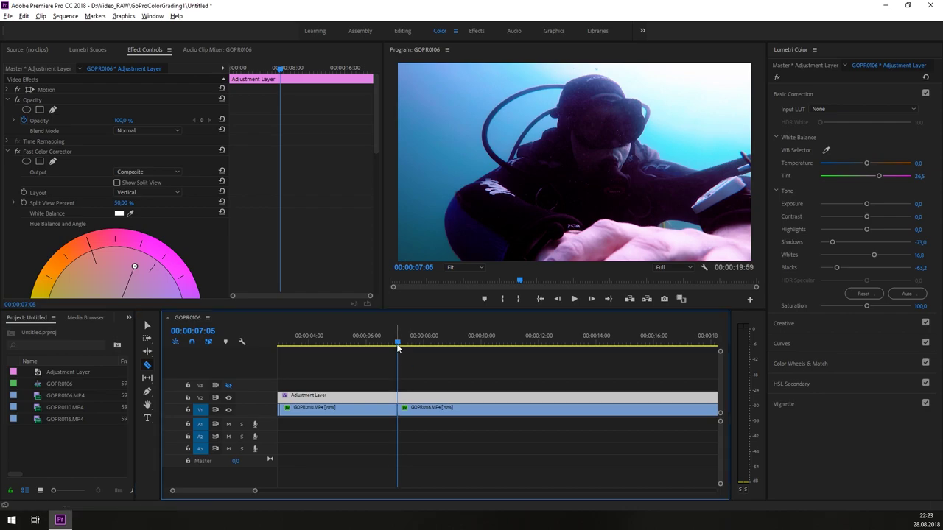
pyautogui.press('Right')
pyautogui.press('Left')
pyautogui.press('Left')
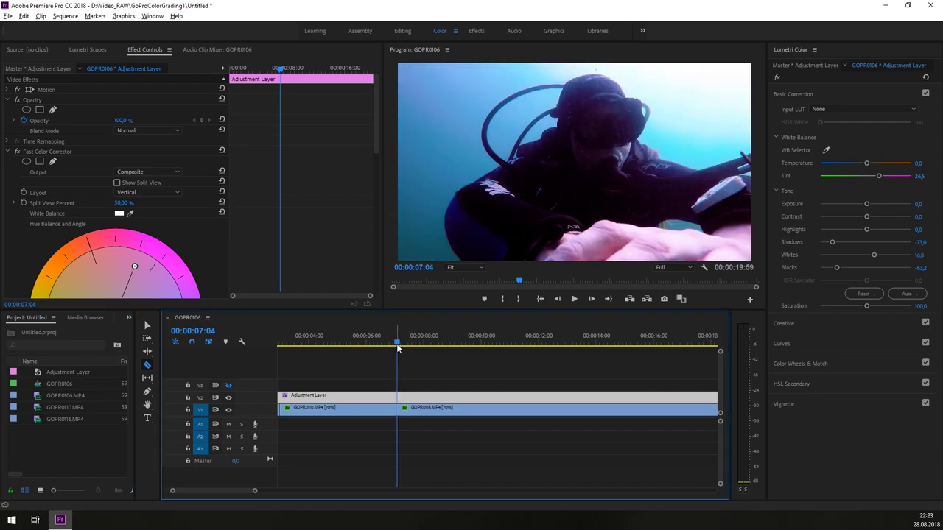
pyautogui.click(401, 399)
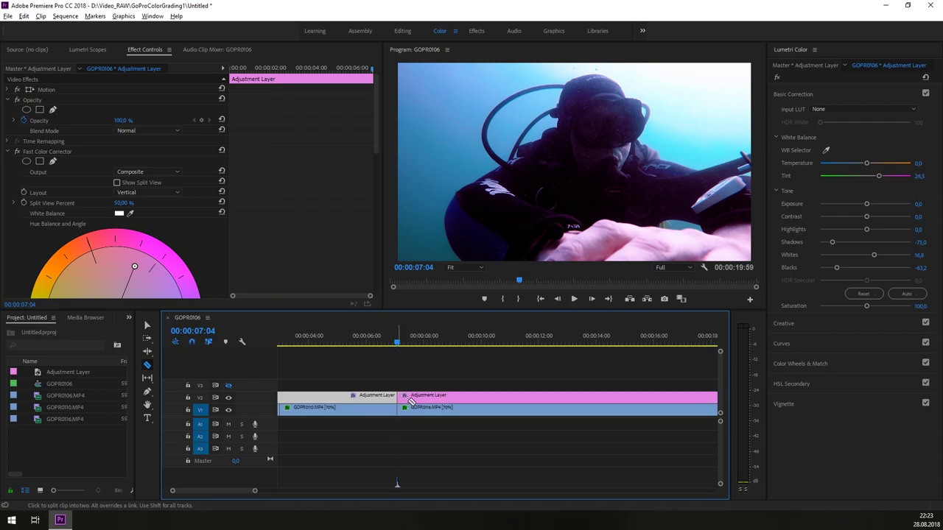
# Step: Return to the Selection tool and select the right-hand adjustment layer piece
pyautogui.click(146, 325)
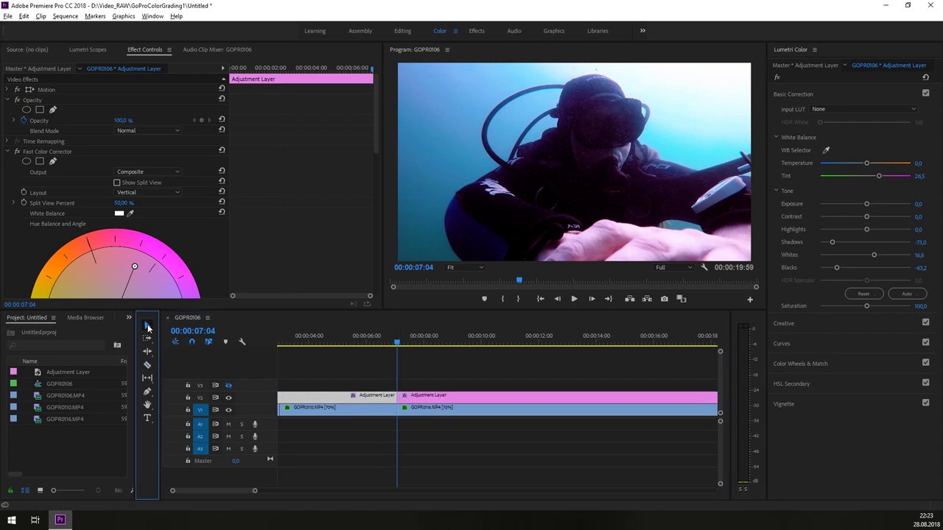
pyautogui.click(363, 399)
pyautogui.click(450, 399)
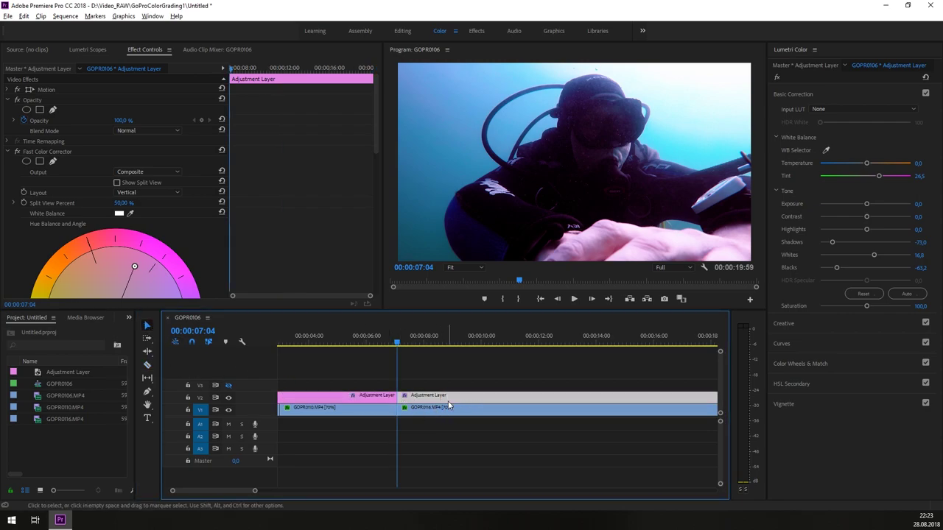
pyautogui.click(385, 398)
pyautogui.click(437, 400)
pyautogui.scroll(-3, 332, 420)
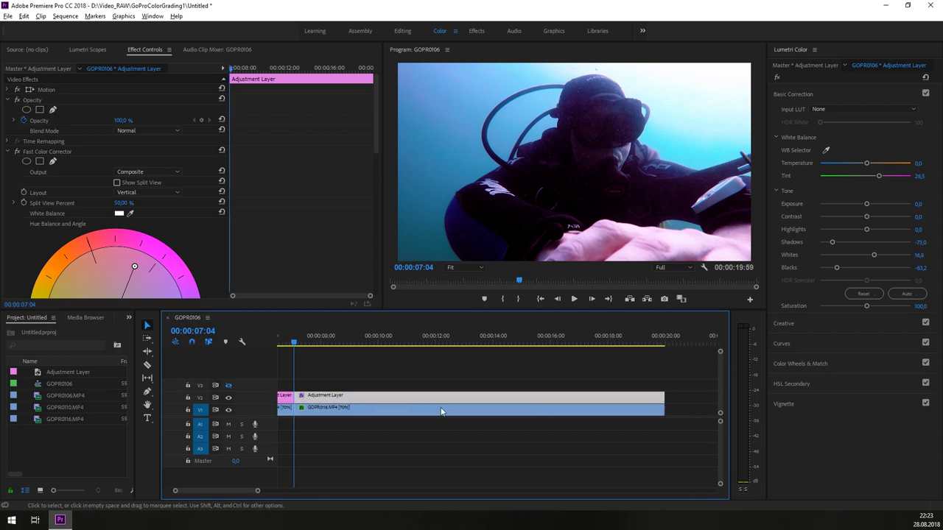
# Step: Rotate the diver adjustment layer's Fast Color Corrector Hue Balance wheel to cut magenta, then scrub to check
pyautogui.click(364, 375)
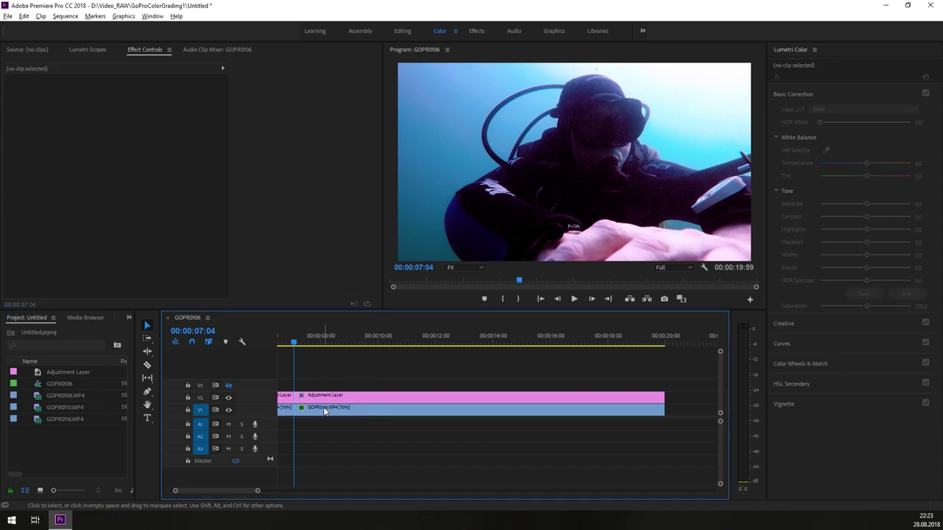
pyautogui.click(326, 407)
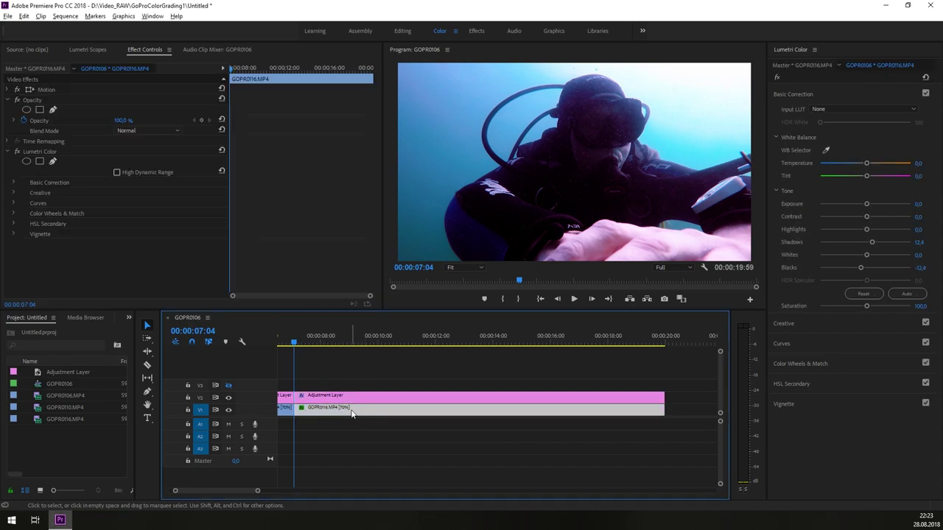
pyautogui.click(354, 397)
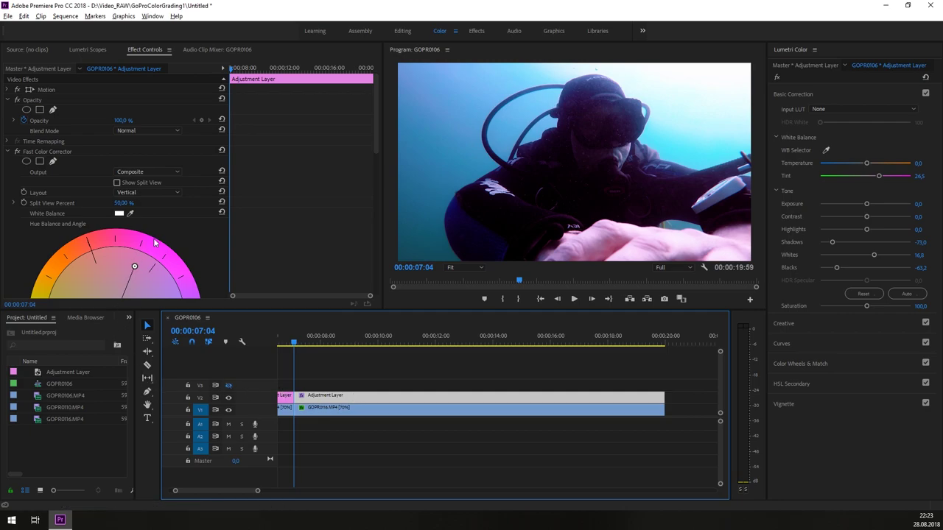
pyautogui.scroll(-3, 372, 122)
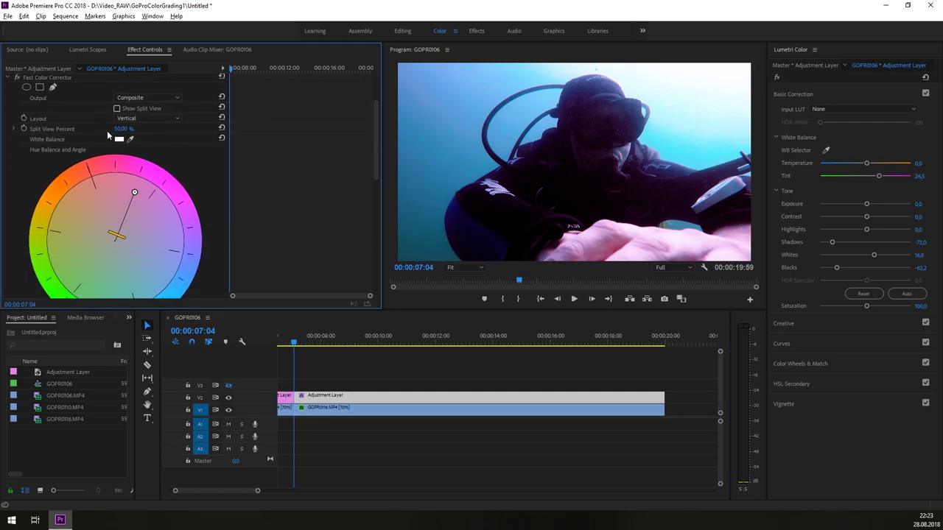
pyautogui.moveTo(135, 194)
pyautogui.mouseDown()
pyautogui.moveTo(131, 207)
pyautogui.moveTo(151, 180)
pyautogui.moveTo(133, 210)
pyautogui.mouseUp()
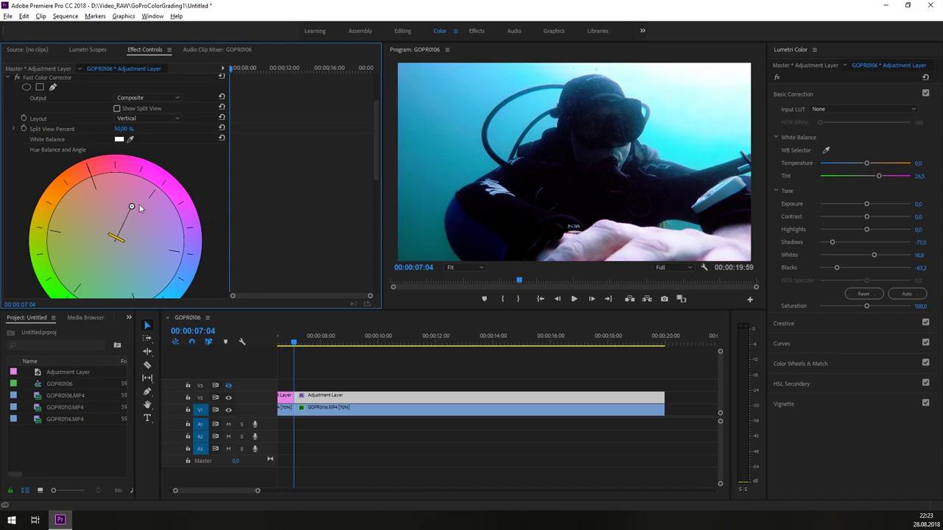
pyautogui.moveTo(132, 209); pyautogui.dragTo(131, 205)
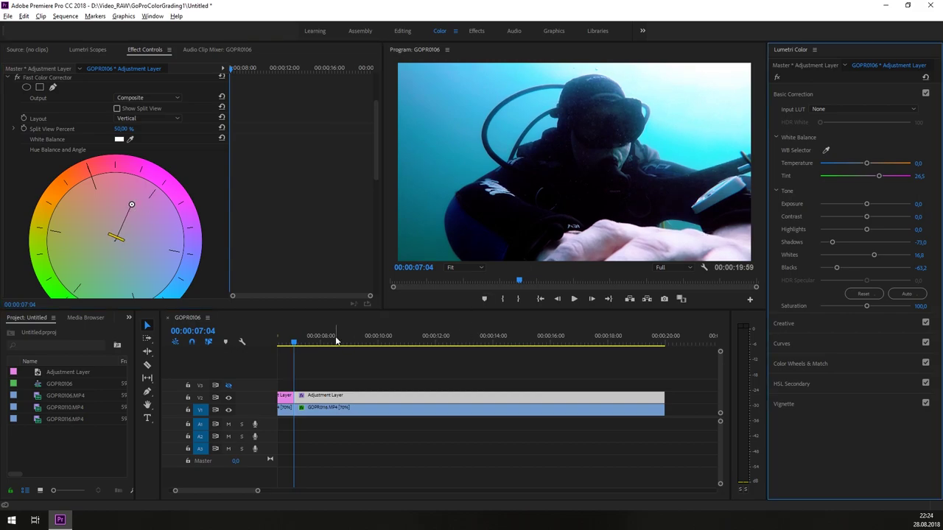
pyautogui.moveTo(301, 346); pyautogui.dragTo(487, 361)
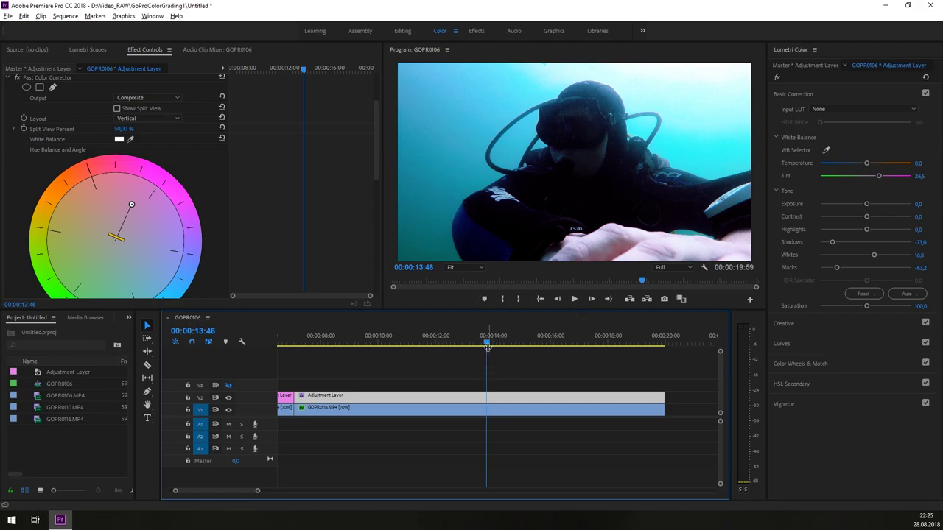
pyautogui.moveTo(486, 346); pyautogui.dragTo(495, 347)
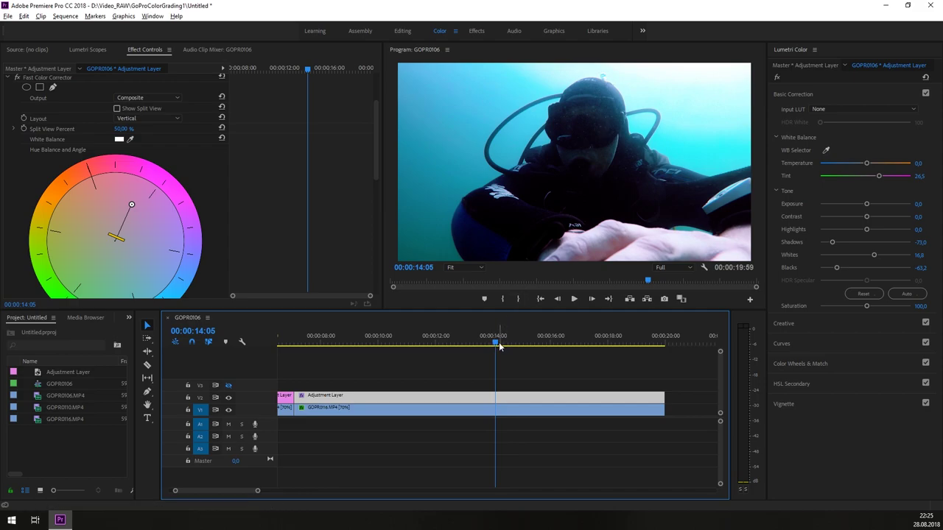
# Step: Set GOPR0116's Lumetri Shadows to 28.6 and Blacks to -25.4, then scrub to review
pyautogui.moveTo(500, 346); pyautogui.dragTo(498, 346)
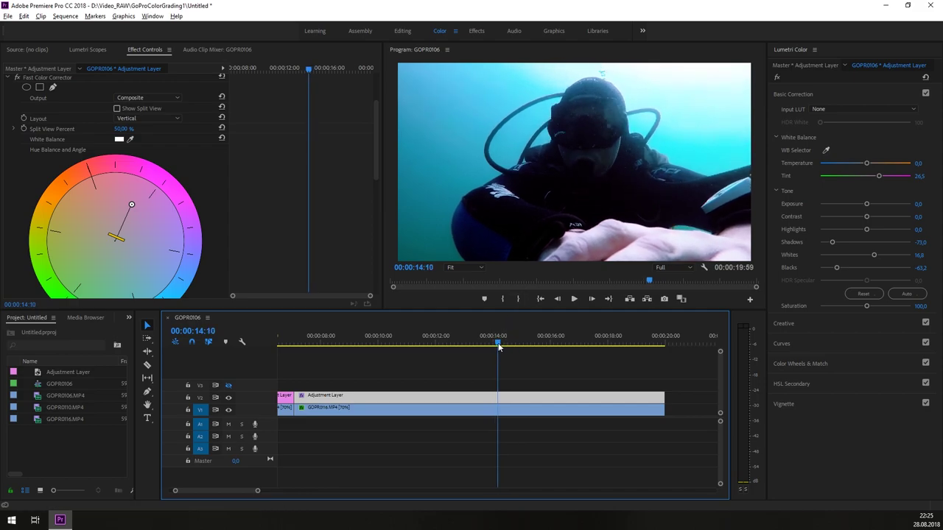
pyautogui.click(441, 411)
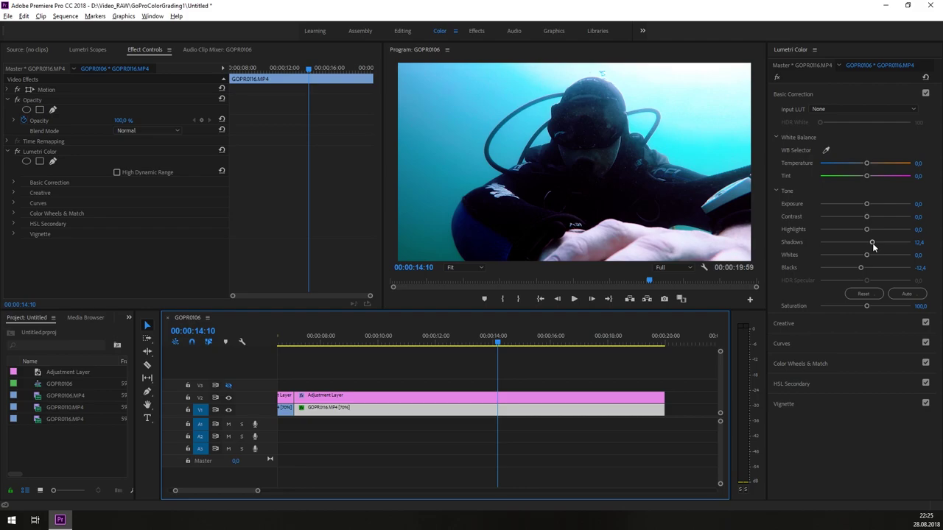
pyautogui.moveTo(872, 243); pyautogui.dragTo(856, 269)
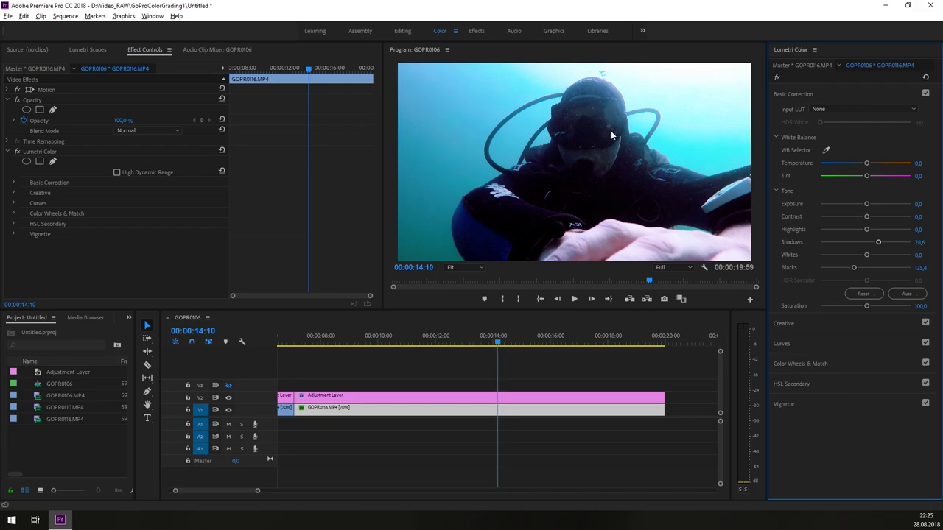
pyautogui.moveTo(501, 344); pyautogui.dragTo(390, 371)
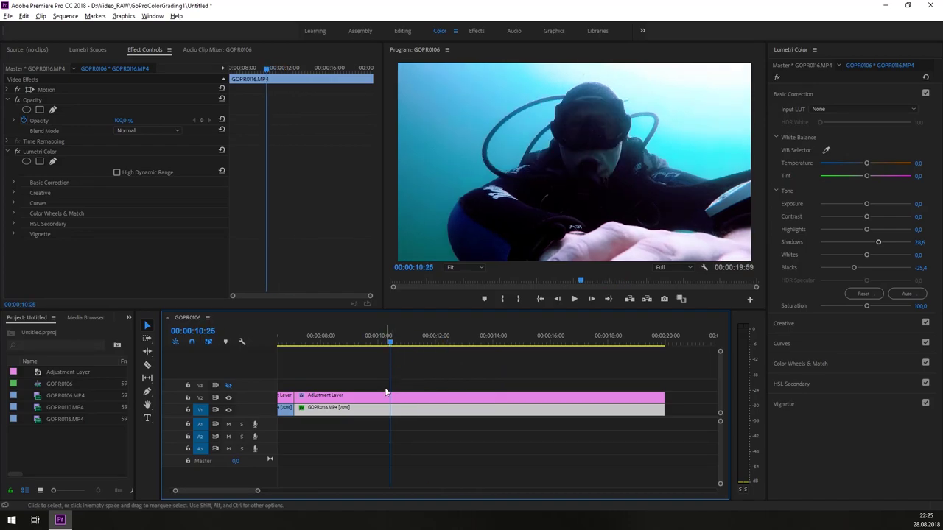
# Step: Zoom the timeline out and play the graded sequence from the start to about 9 seconds
pyautogui.press('-')
pyautogui.press('-')
pyautogui.press('-')
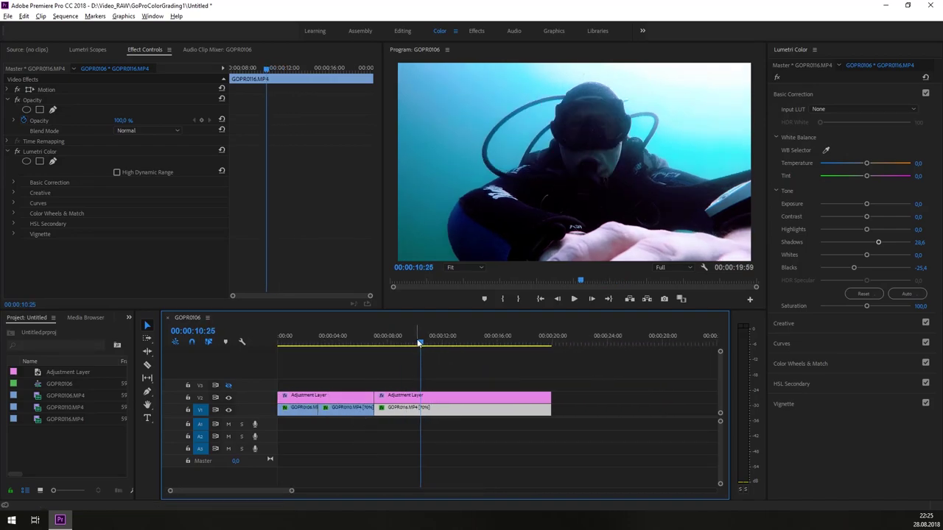
pyautogui.moveTo(427, 346); pyautogui.dragTo(271, 349)
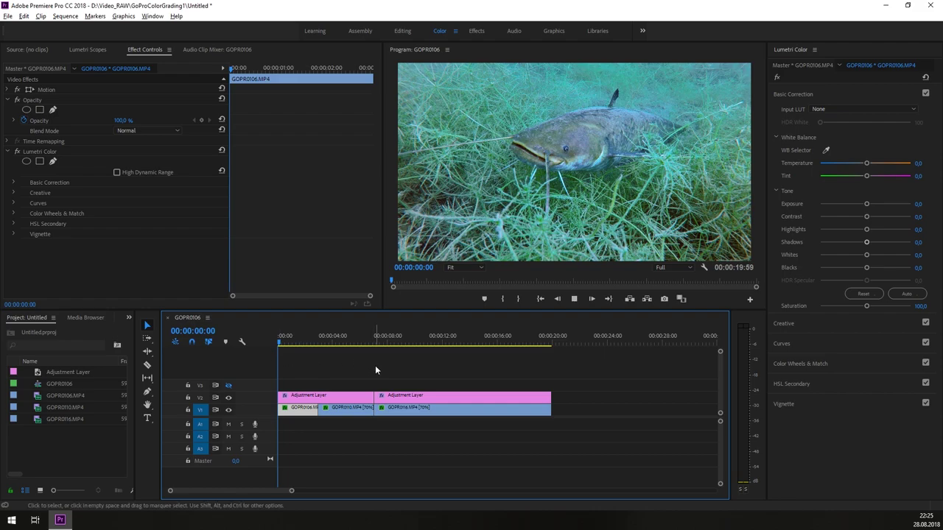
pyautogui.press('space')
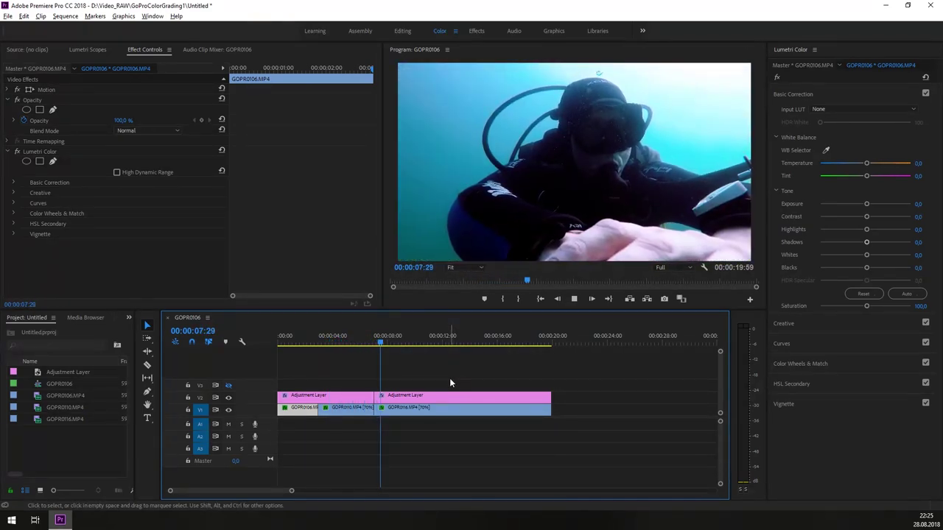
pyautogui.click(410, 344)
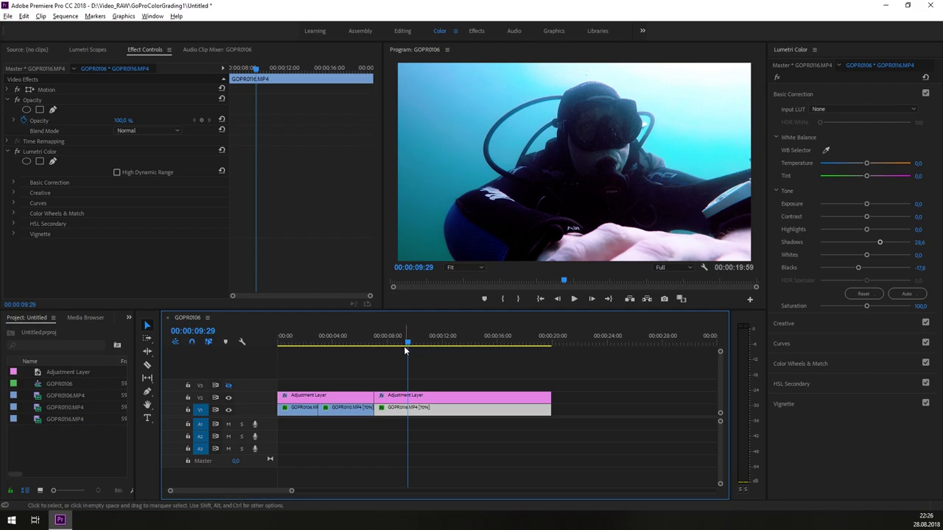
# Step: Scrub from the catfish into the diver footage and save the project with Ctrl+S
pyautogui.click(366, 337)
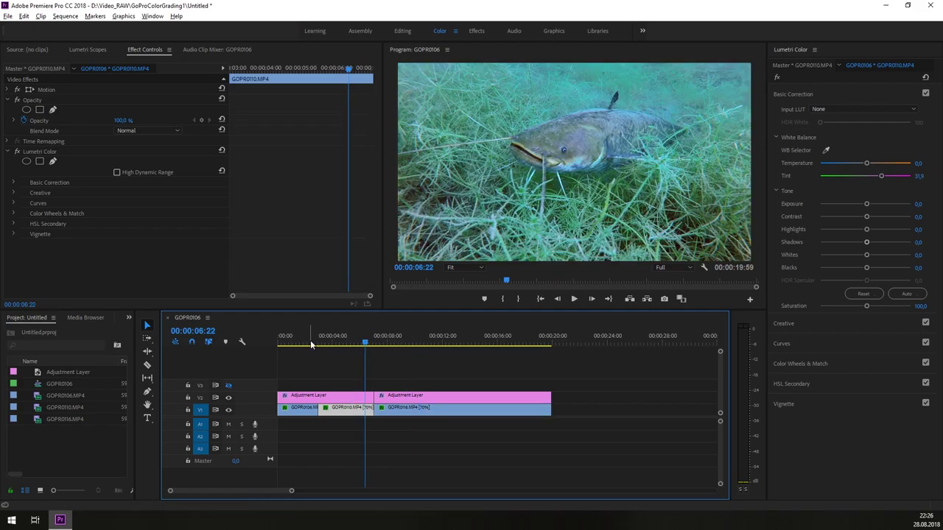
pyautogui.moveTo(311, 344); pyautogui.dragTo(403, 346)
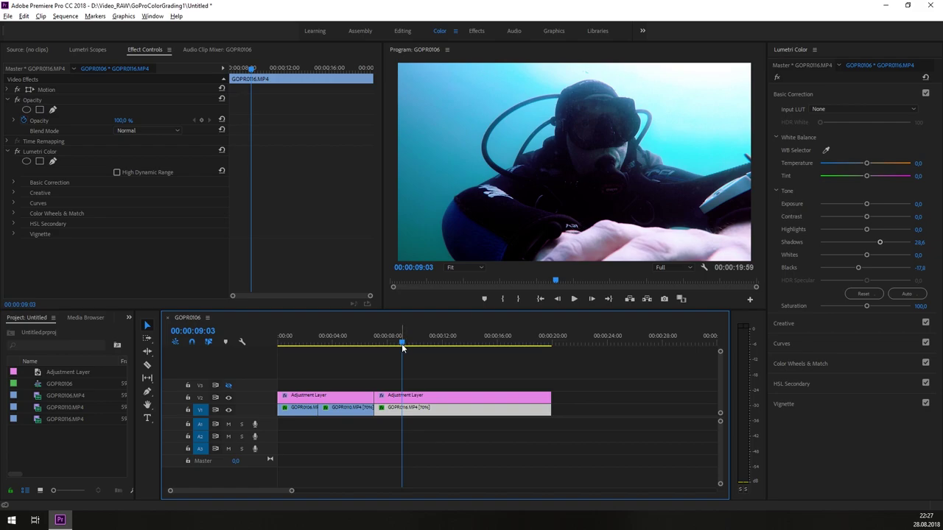
pyautogui.hotkey('ctrl', 's')
pyautogui.moveTo(403, 347); pyautogui.dragTo(401, 348)
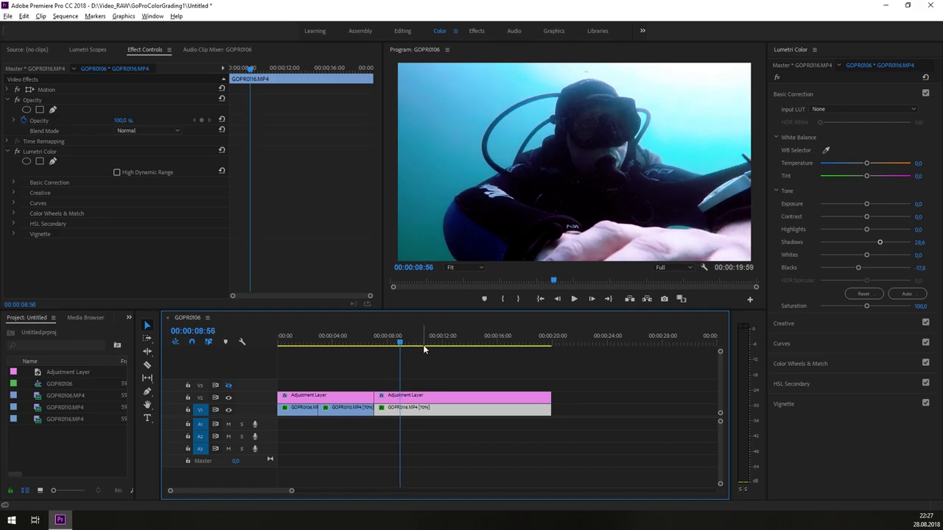